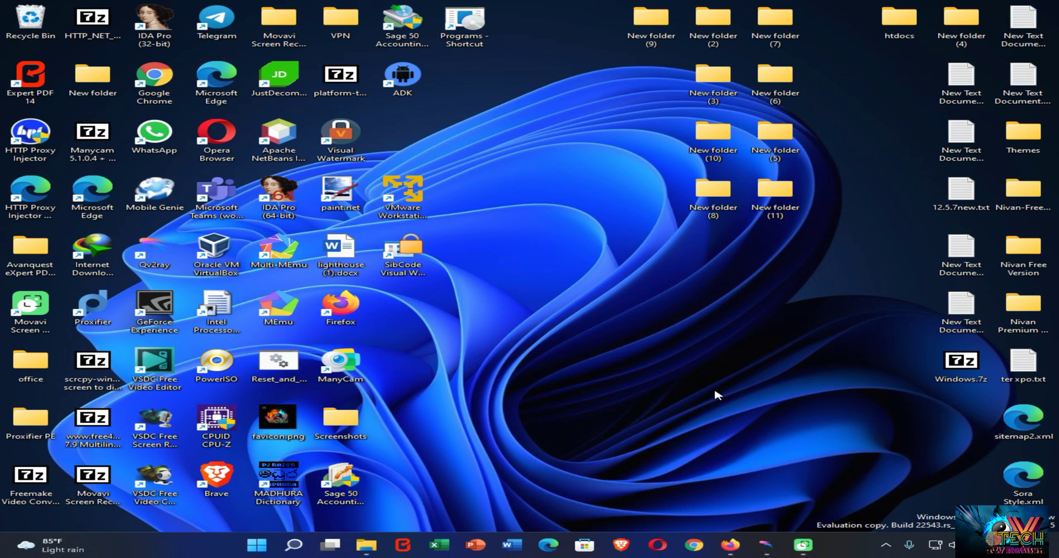
Refresh the desktop.
{"action": "right_click", "coordinate": [588, 284]}
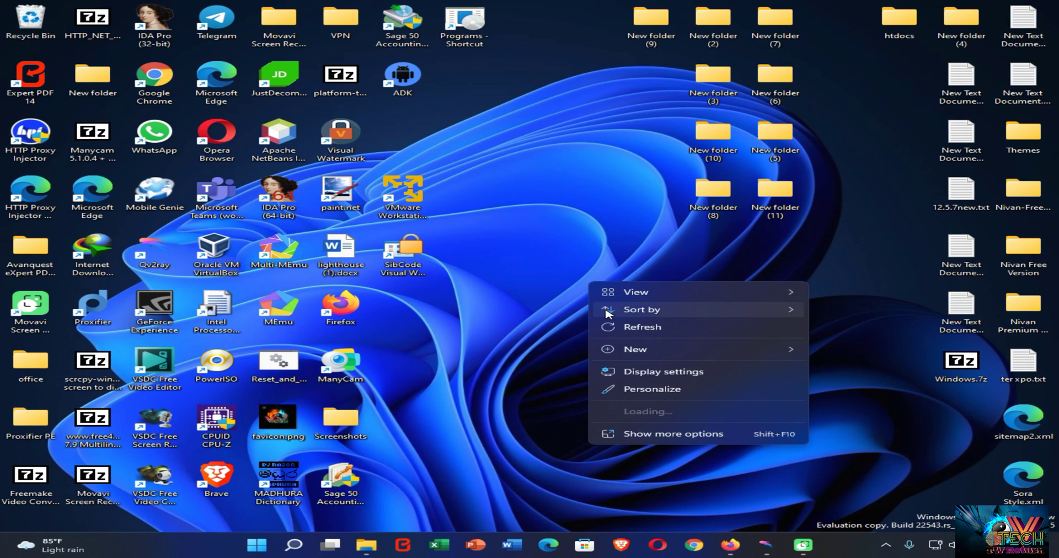
{"action": "key", "text": "F5"}
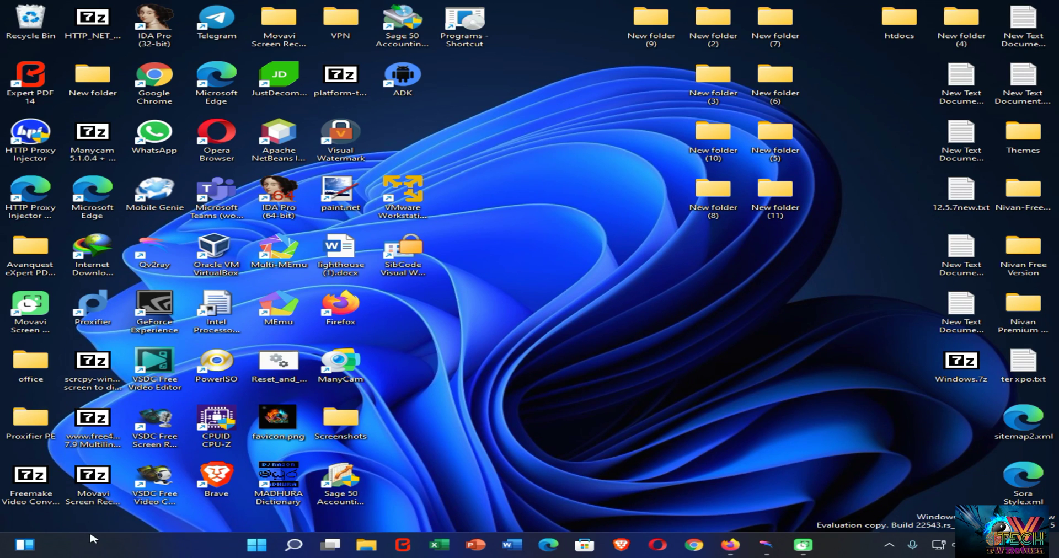
Check the Windows Update status in Settings, and close the Settings window.
{"action": "left_click", "coordinate": [263, 546]}
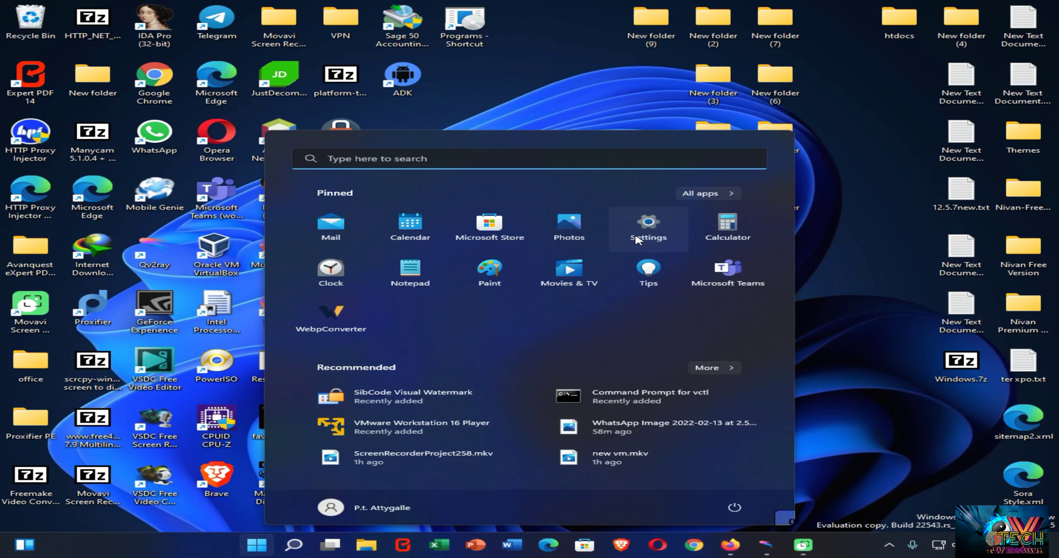
{"action": "left_click", "coordinate": [649, 226]}
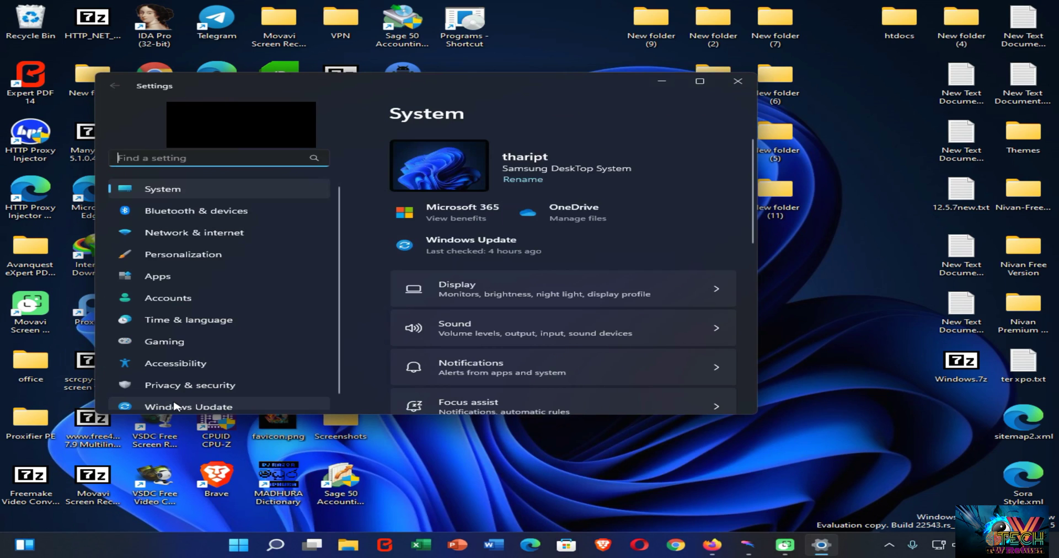
{"action": "left_click", "coordinate": [161, 407]}
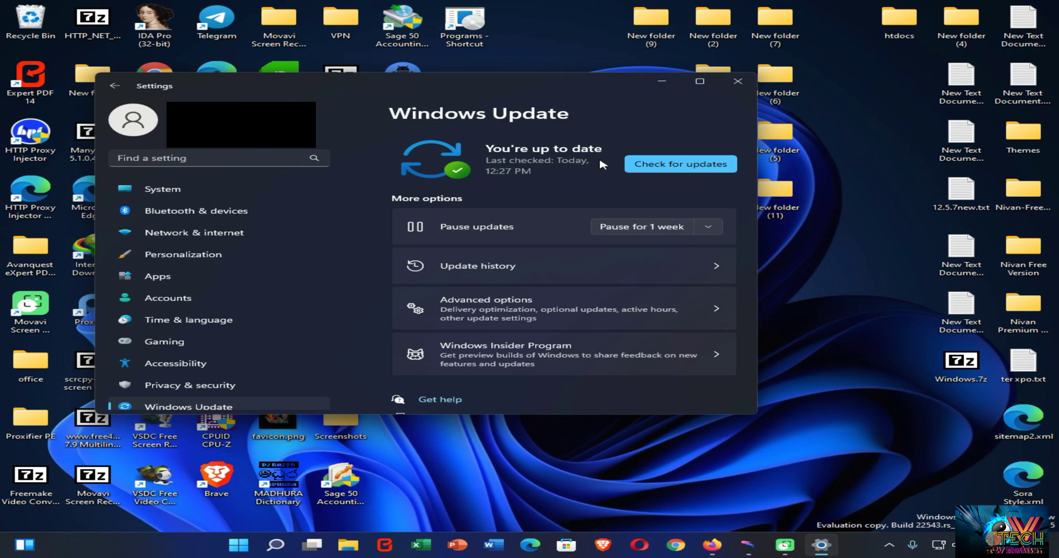
{"action": "left_click", "coordinate": [535, 5]}
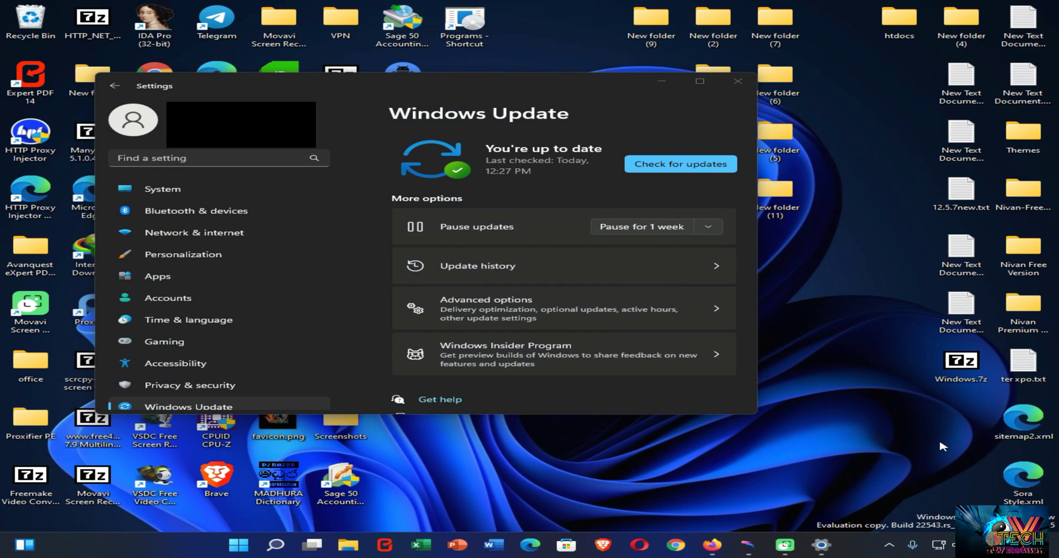
{"action": "key", "text": "alt+F4"}
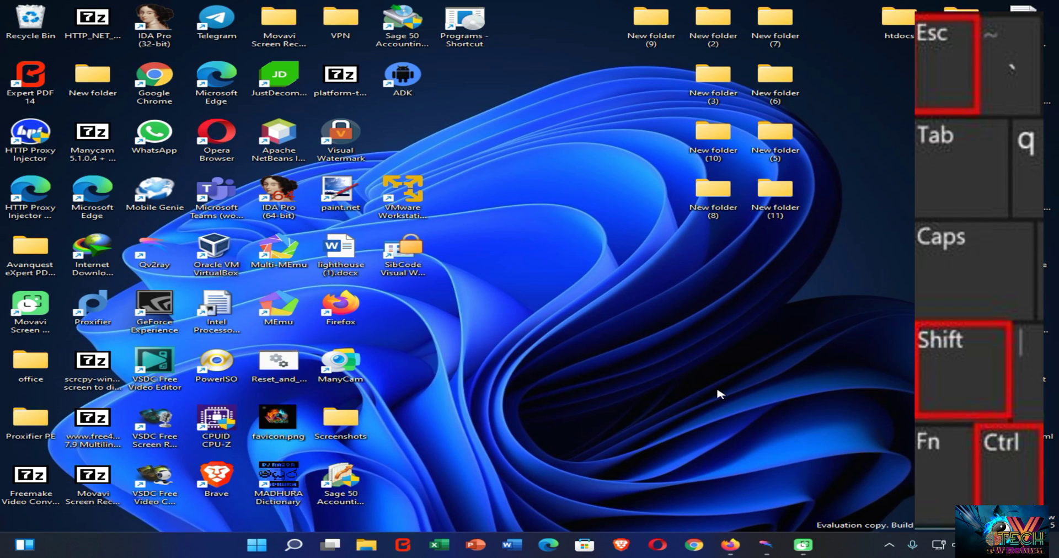
Open Task Manager in its detailed view and look through the list of startup apps.
{"action": "key", "text": "ctrl+shift+Escape"}
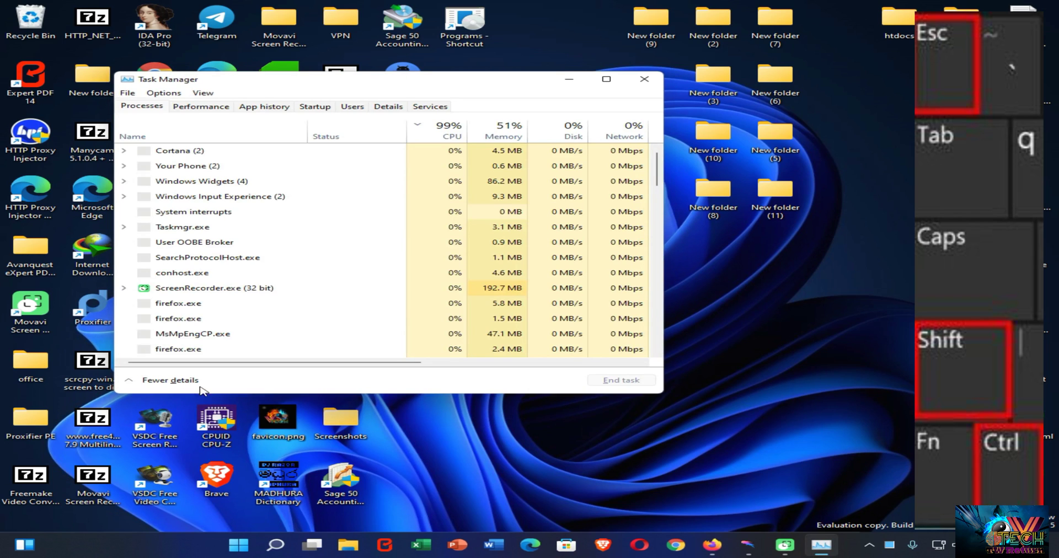
{"action": "left_click", "coordinate": [191, 380]}
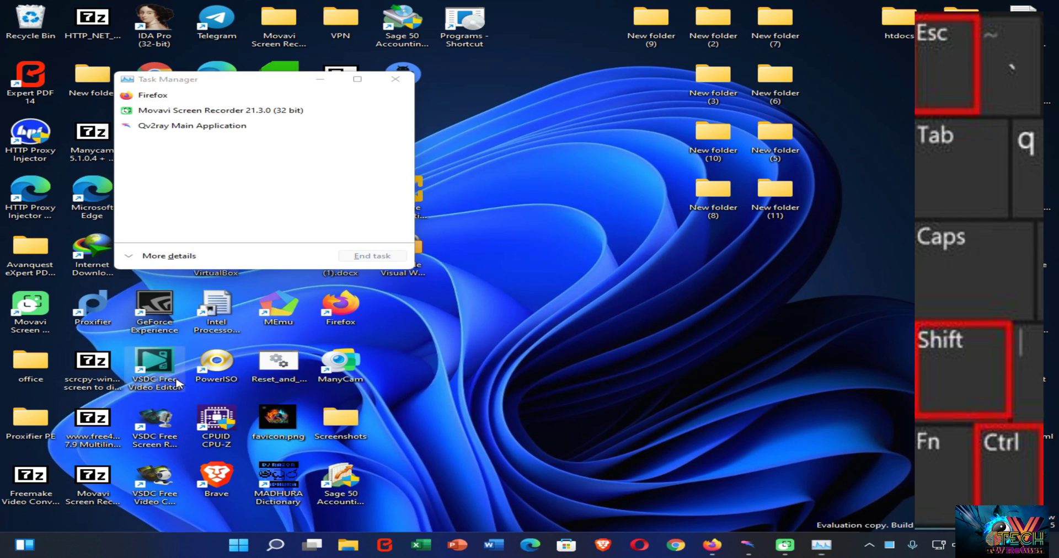
{"action": "left_click", "coordinate": [171, 257]}
{"action": "left_click", "coordinate": [171, 256]}
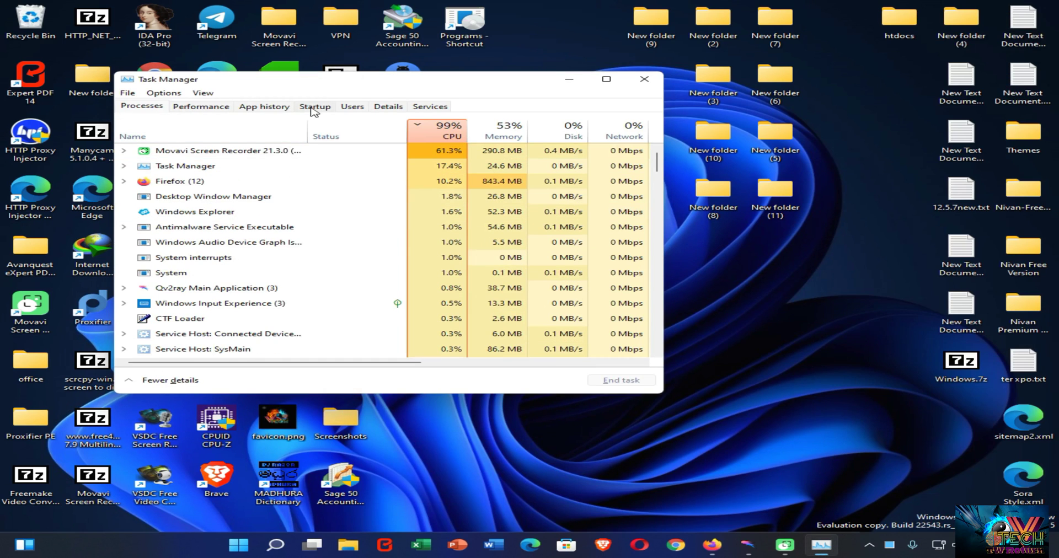
{"action": "left_click", "coordinate": [314, 108]}
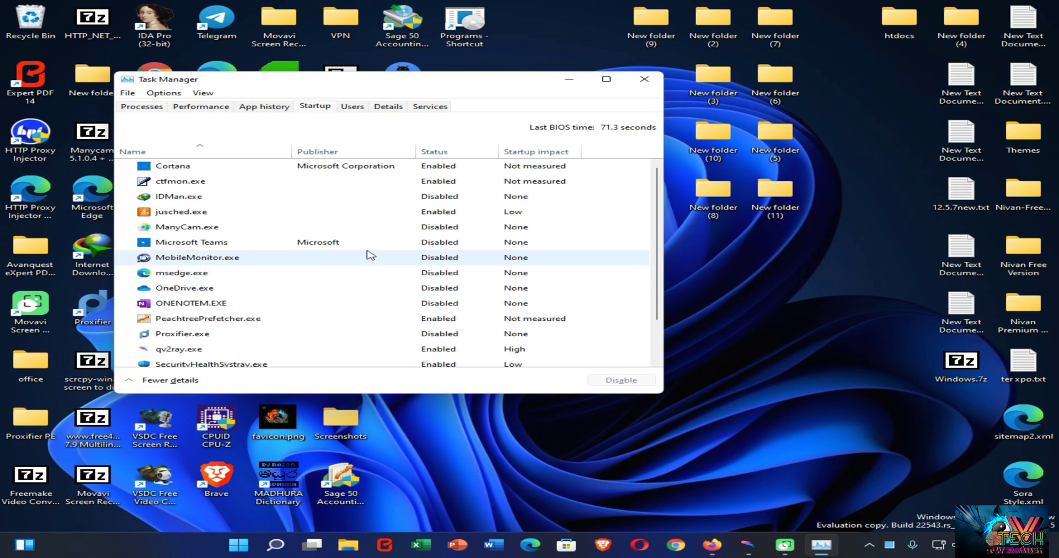
{"action": "scroll", "coordinate": [415, 267], "scroll_direction": "down", "scroll_amount": 1}
{"action": "scroll", "coordinate": [415, 267], "scroll_direction": "up", "scroll_amount": 1}
{"action": "scroll", "coordinate": [473, 336], "scroll_direction": "down", "scroll_amount": 3}
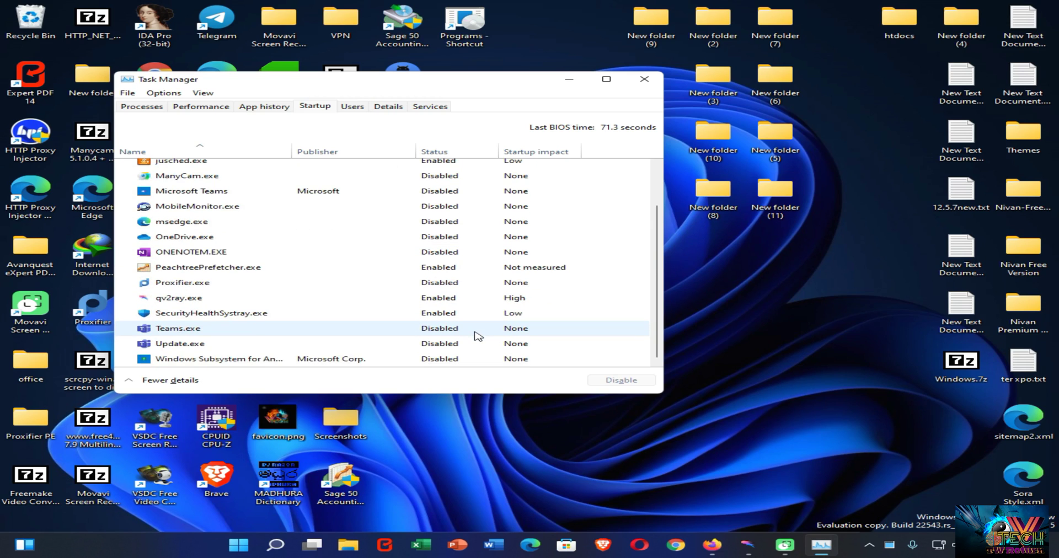
{"action": "scroll", "coordinate": [478, 336], "scroll_direction": "up", "scroll_amount": 3}
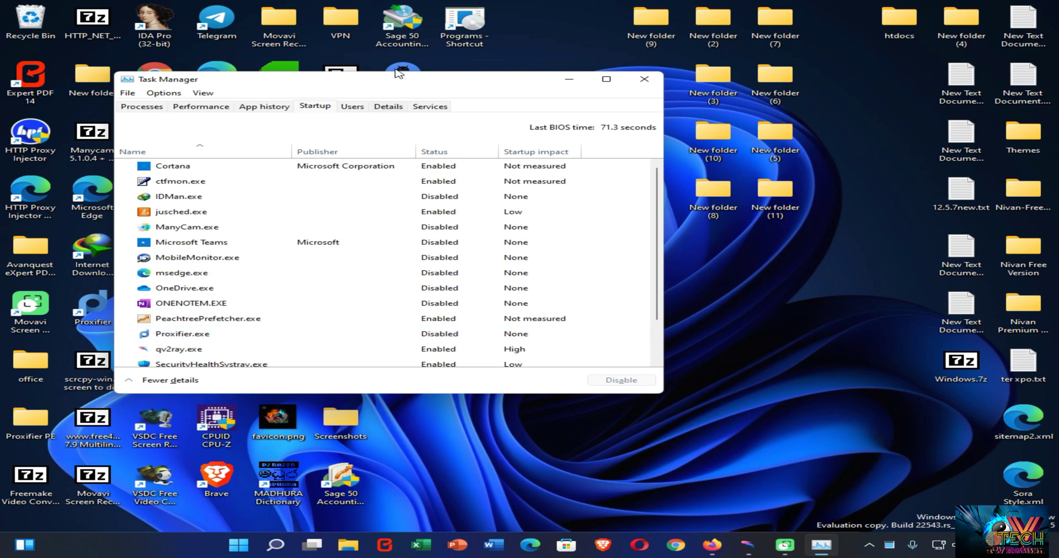
Sort the startup apps by status and disable qv2ray.exe.
{"action": "left_click", "coordinate": [447, 152]}
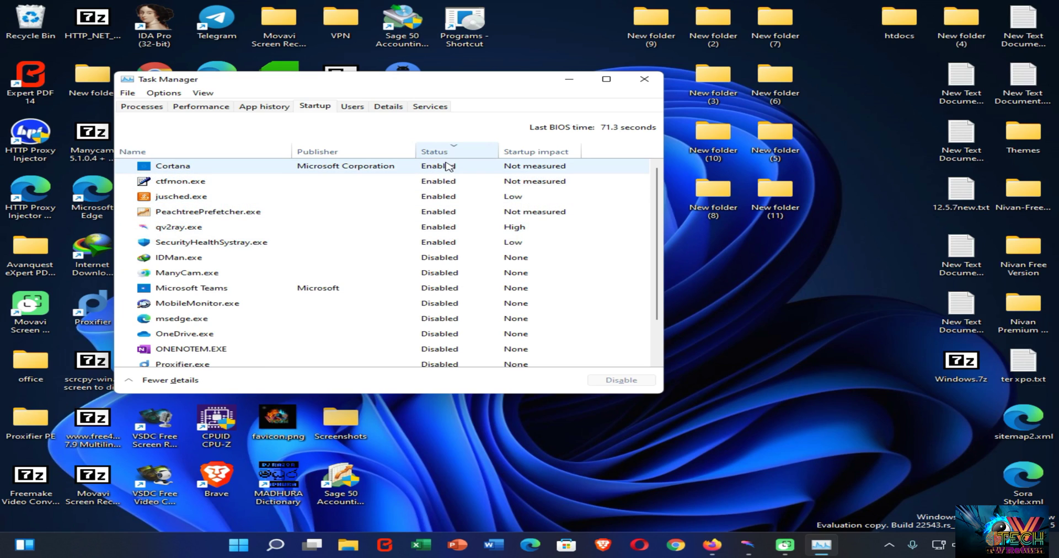
{"action": "left_click", "coordinate": [453, 197]}
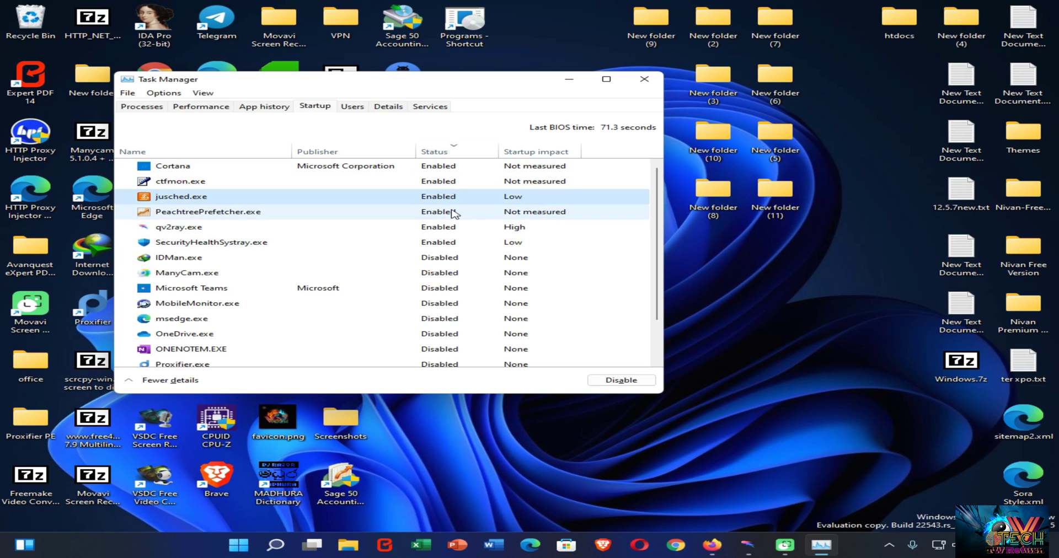
{"action": "left_click", "coordinate": [452, 213]}
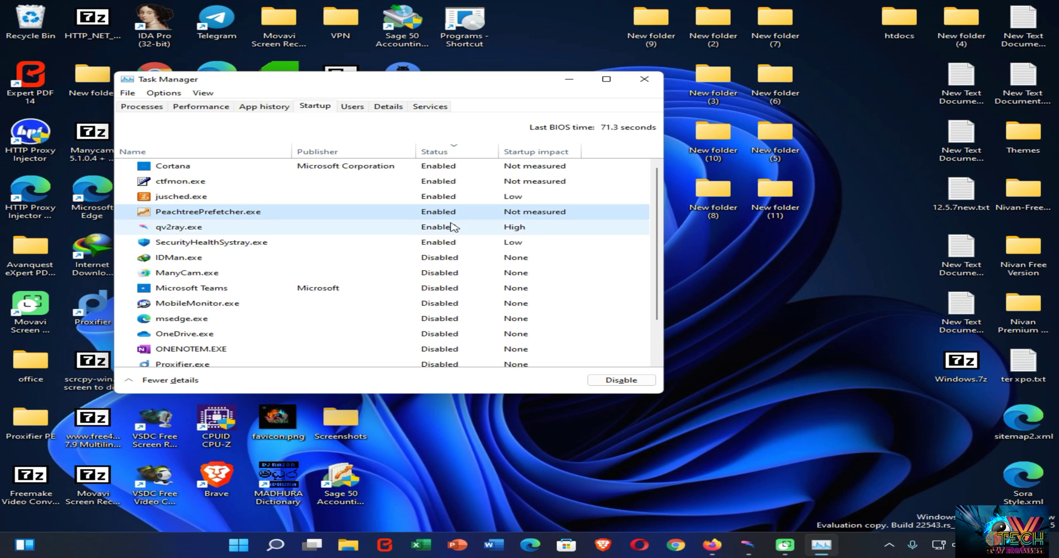
{"action": "left_click", "coordinate": [450, 227]}
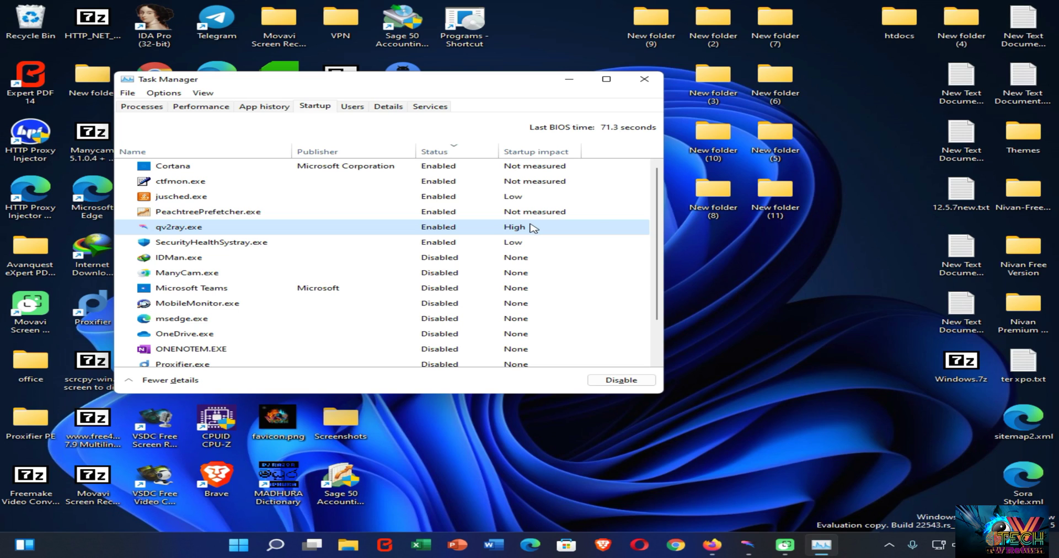
{"action": "right_click", "coordinate": [439, 225]}
{"action": "left_click", "coordinate": [403, 232]}
{"action": "right_click", "coordinate": [403, 231]}
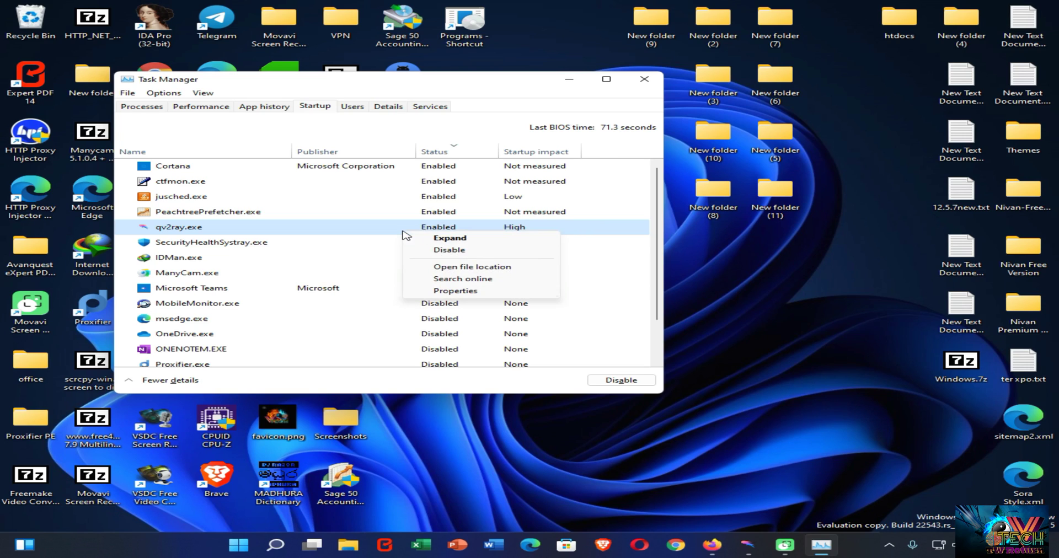
{"action": "left_click", "coordinate": [450, 250]}
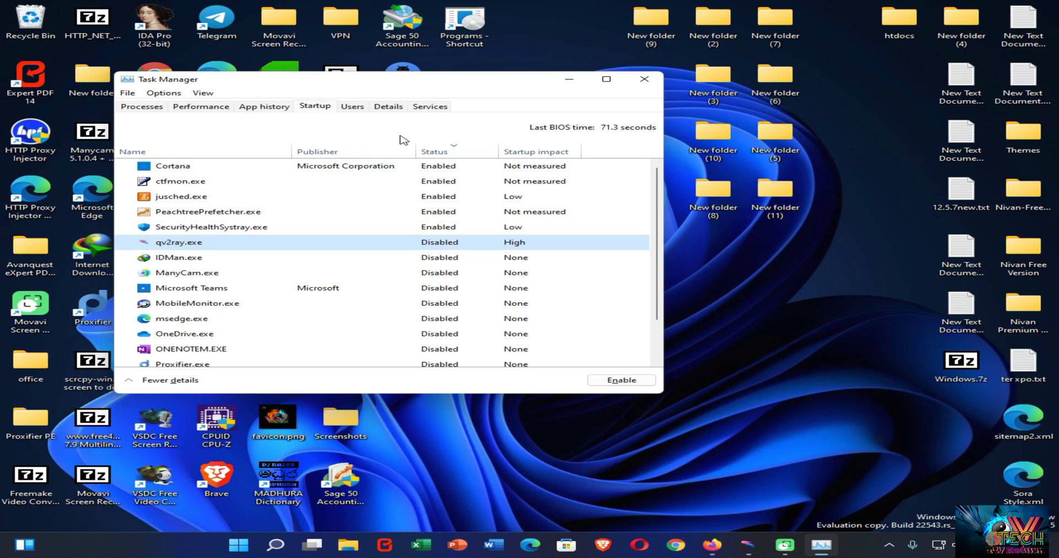
Review the already disabled startup apps, from Update.exe and Teams.exe up to Microsoft Teams.
{"action": "left_click", "coordinate": [374, 227]}
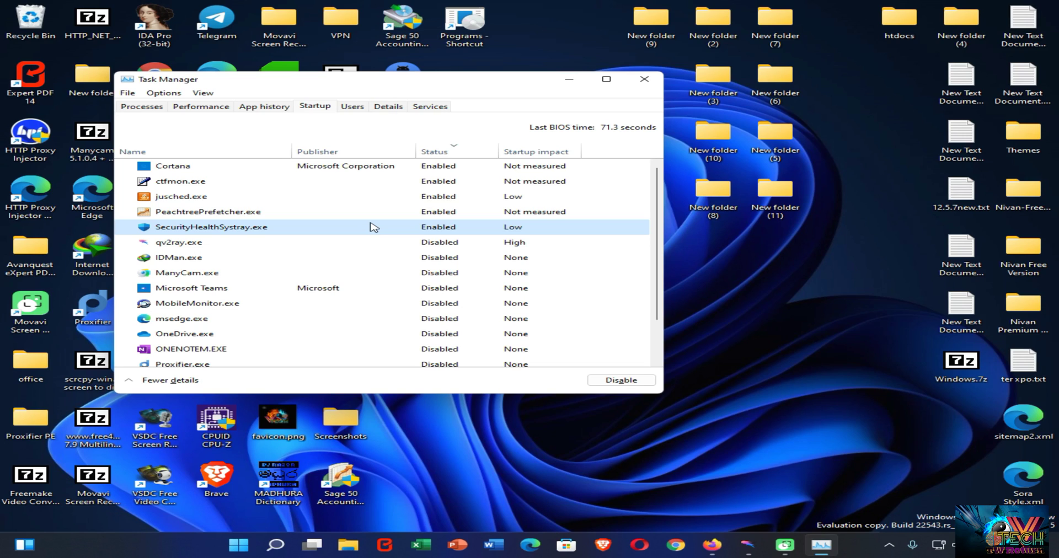
{"action": "scroll", "coordinate": [402, 258], "scroll_direction": "down", "scroll_amount": 1}
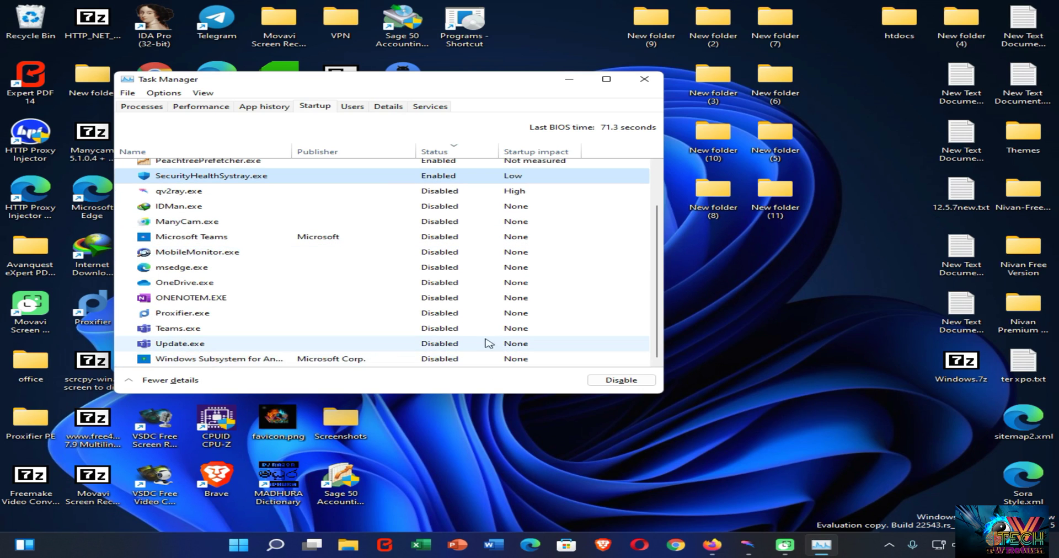
{"action": "left_click", "coordinate": [449, 348]}
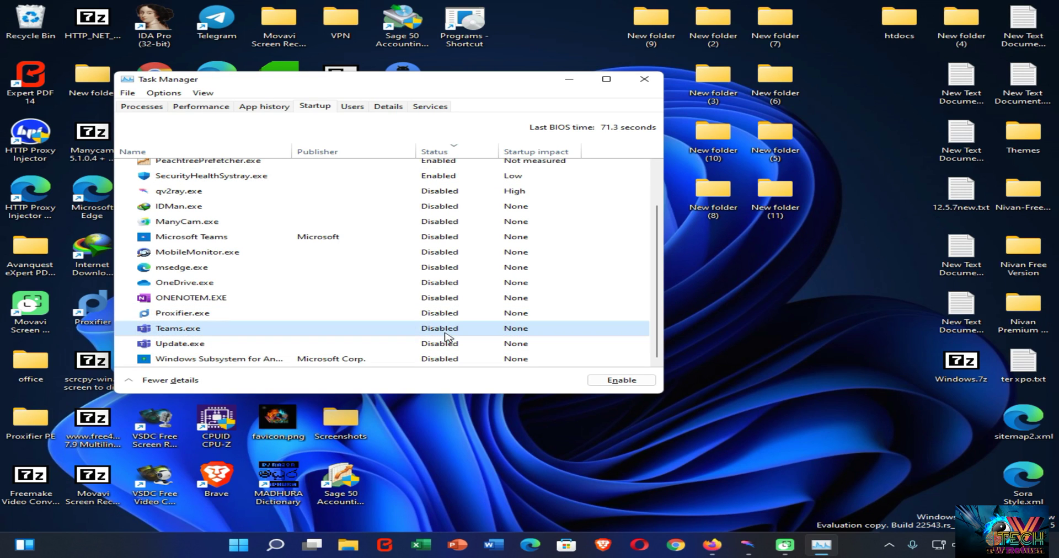
{"action": "left_click", "coordinate": [450, 314]}
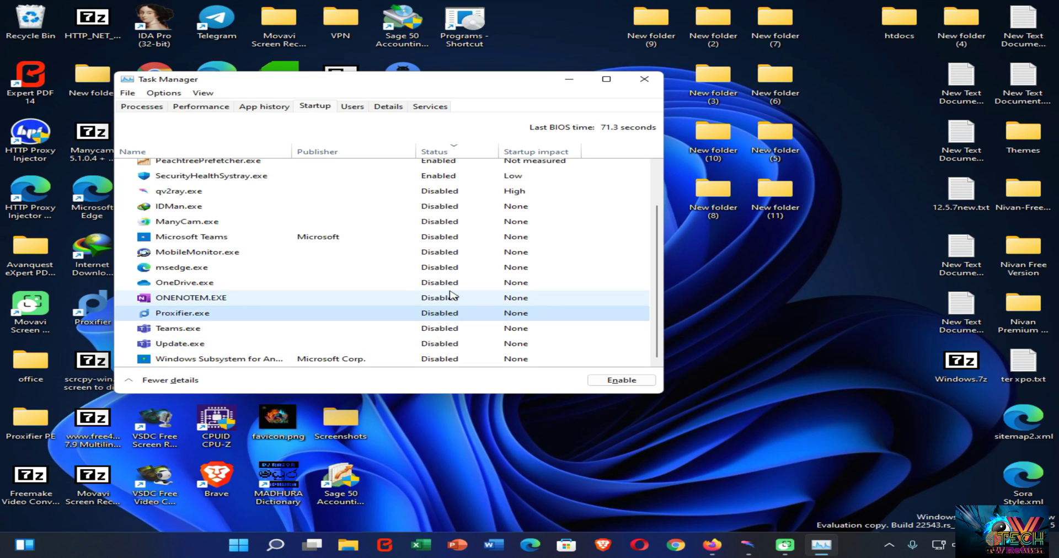
{"action": "left_click", "coordinate": [451, 296]}
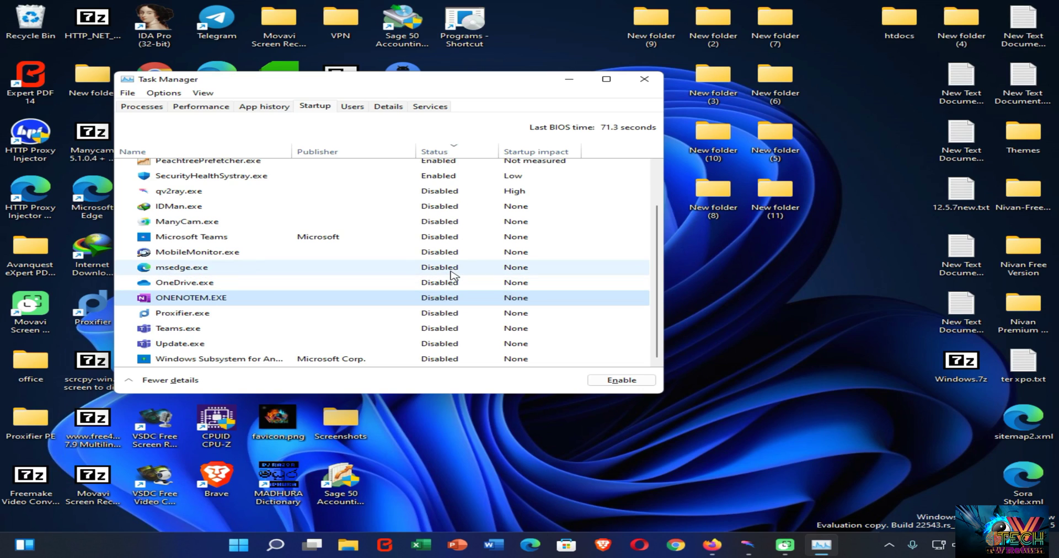
{"action": "left_click", "coordinate": [452, 271]}
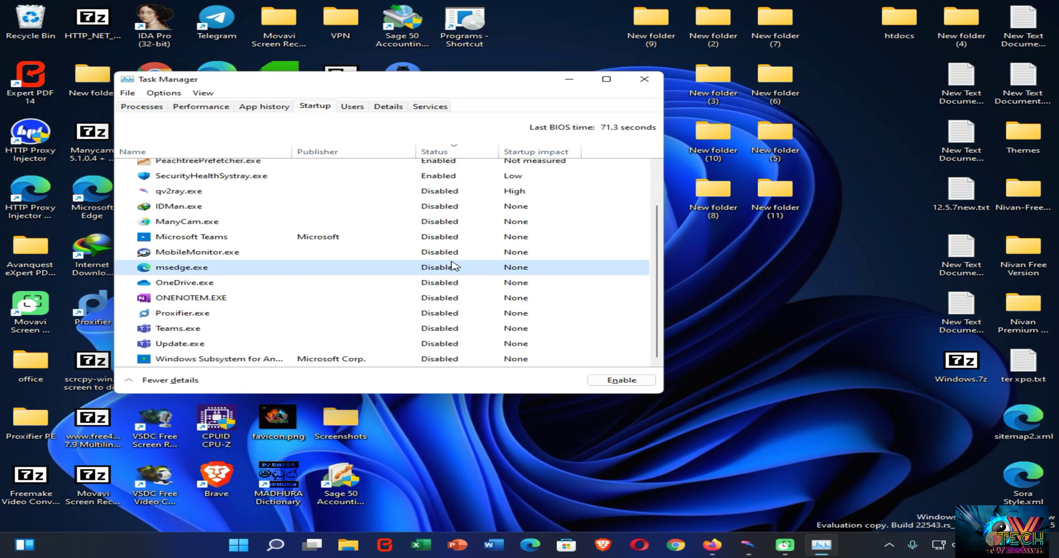
{"action": "left_click", "coordinate": [451, 259]}
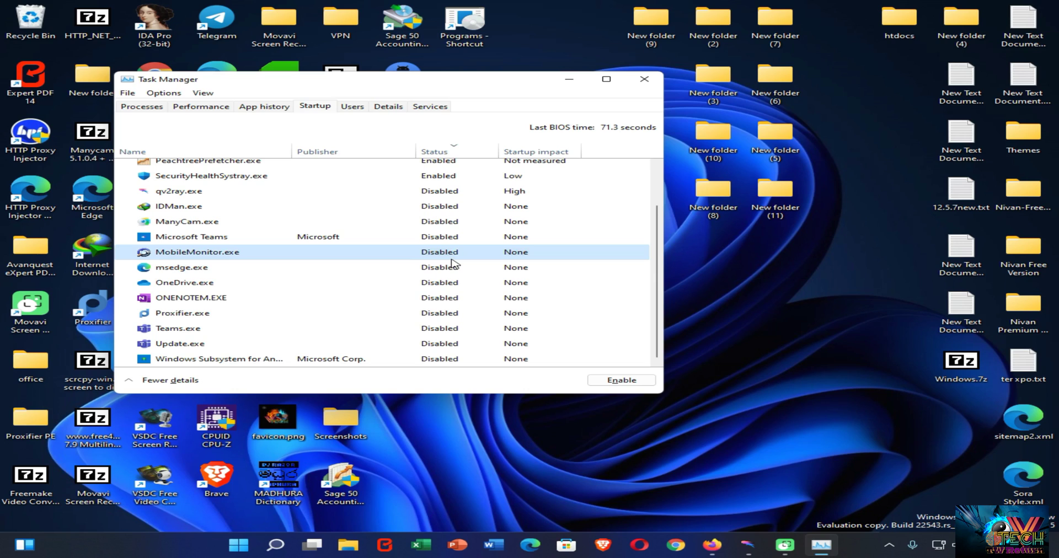
{"action": "left_click", "coordinate": [448, 237]}
{"action": "scroll", "coordinate": [445, 232], "scroll_direction": "up", "scroll_amount": 2}
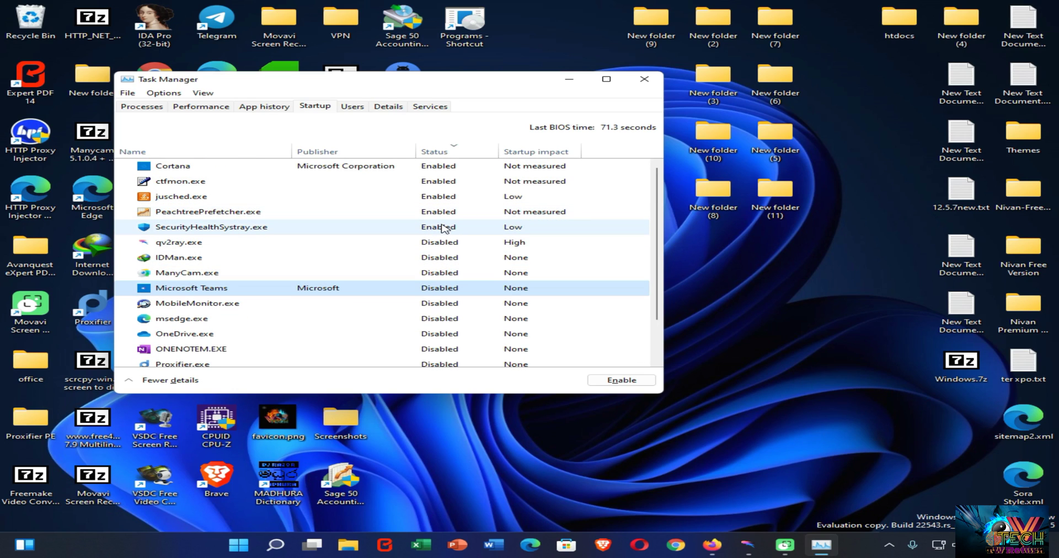
Review the startup apps that are still enabled, from Cortana to SecurityHealthSystray.exe, and close Task Manager.
{"action": "left_click", "coordinate": [444, 228]}
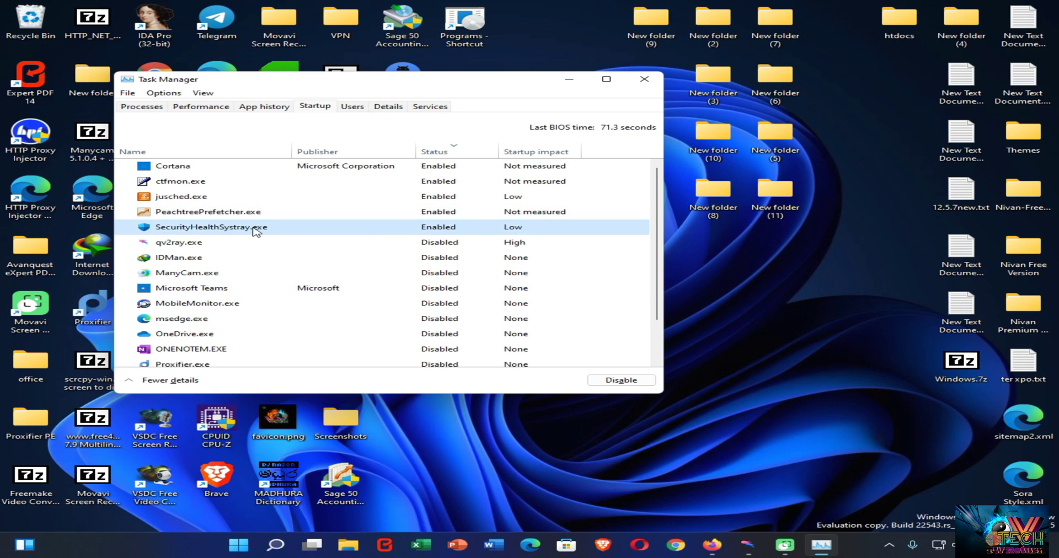
{"action": "left_click", "coordinate": [286, 212]}
{"action": "left_click", "coordinate": [288, 201]}
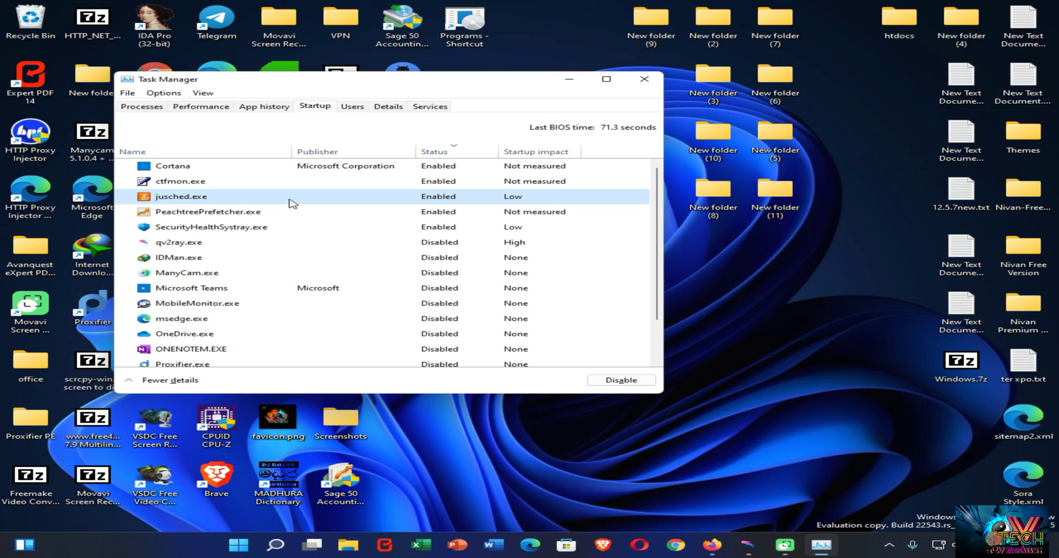
{"action": "left_click", "coordinate": [201, 185]}
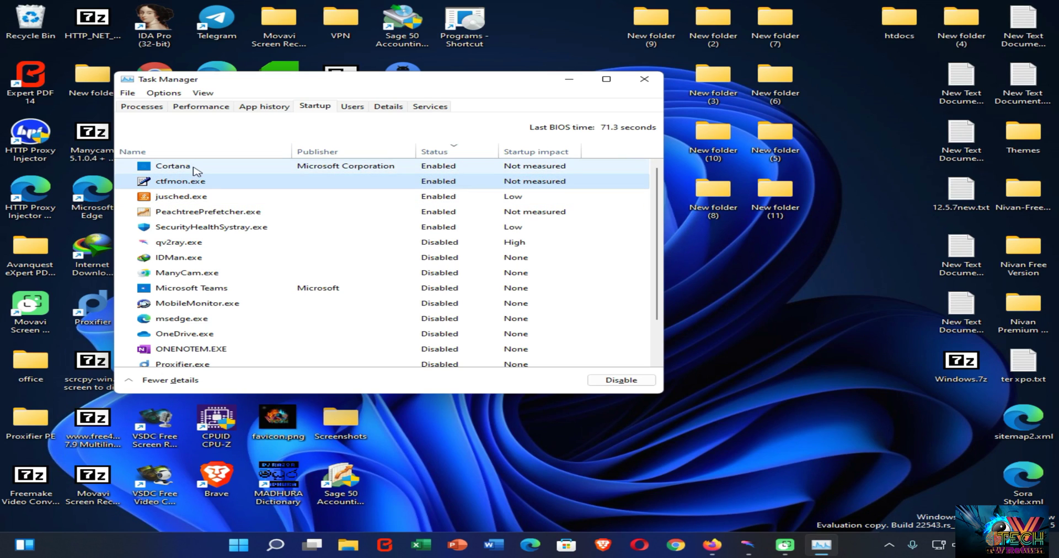
{"action": "left_click", "coordinate": [194, 167]}
{"action": "left_click", "coordinate": [209, 197]}
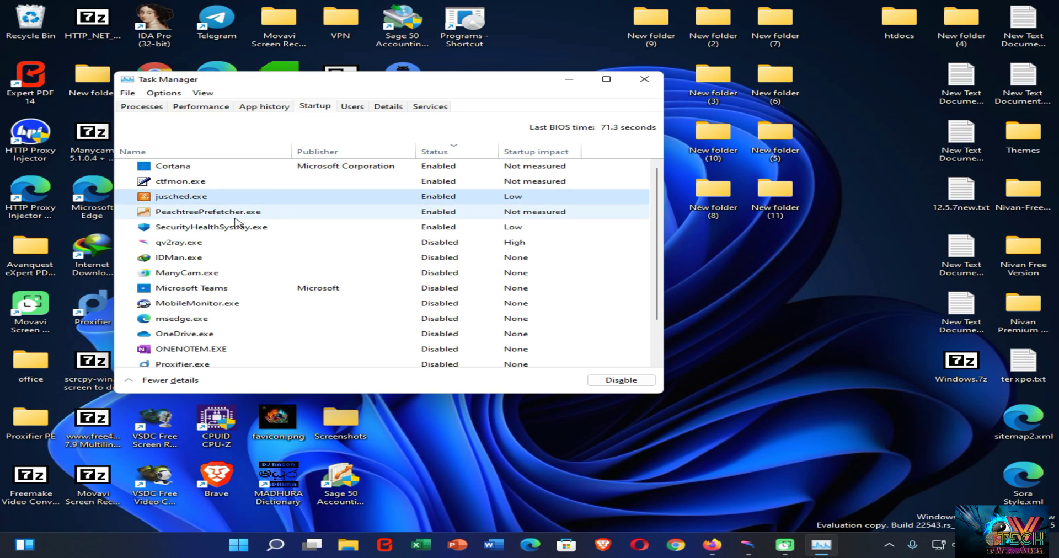
{"action": "left_click", "coordinate": [235, 217]}
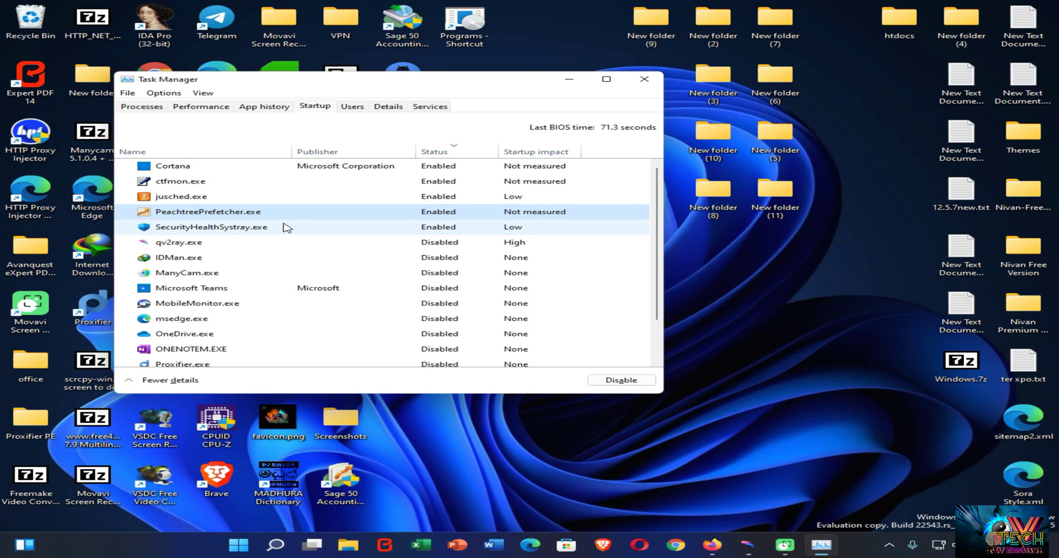
{"action": "left_click", "coordinate": [305, 226]}
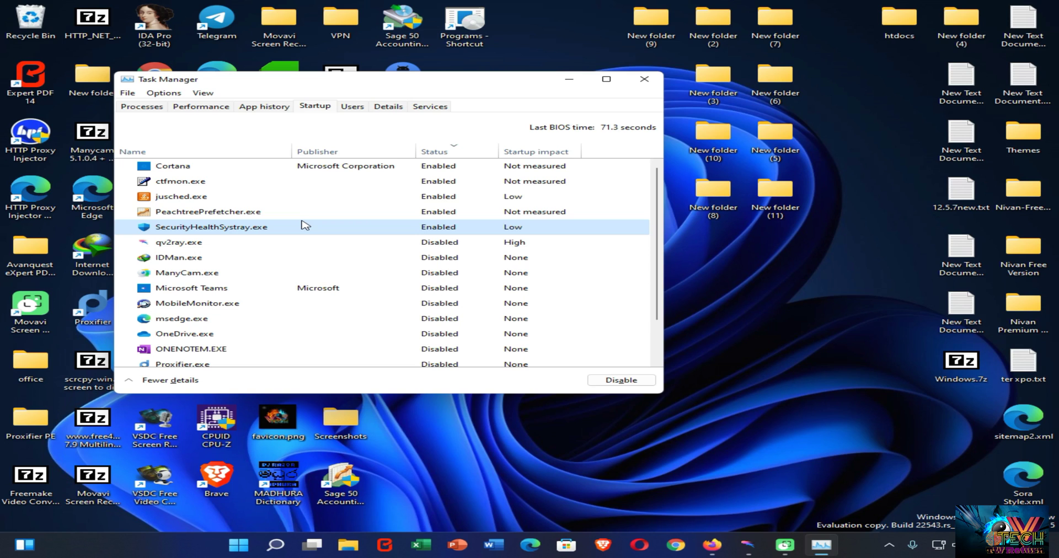
{"action": "key", "text": "alt+F4"}
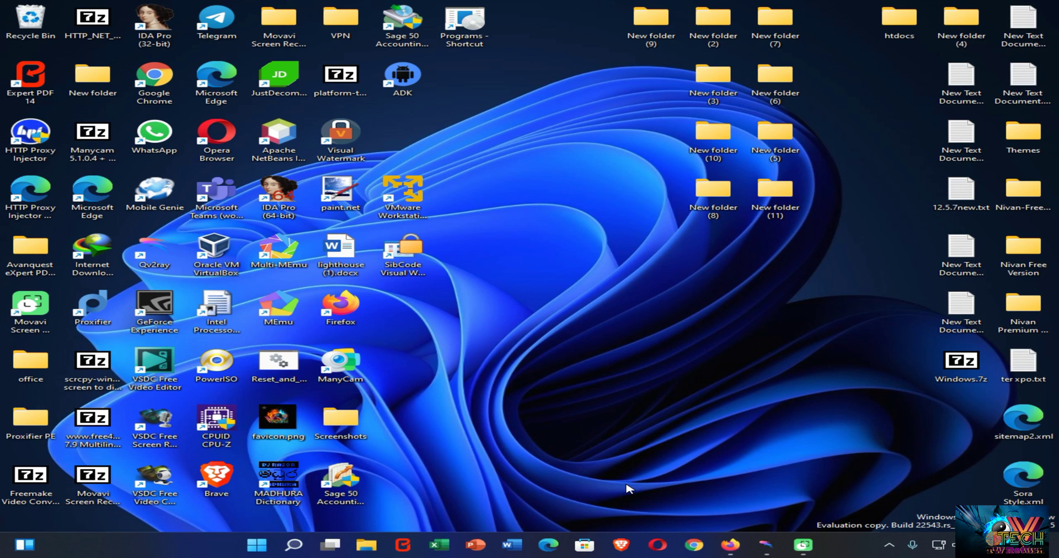
Open System Configuration by running msconfig from the Run dialog.
{"action": "key", "text": "super+r"}
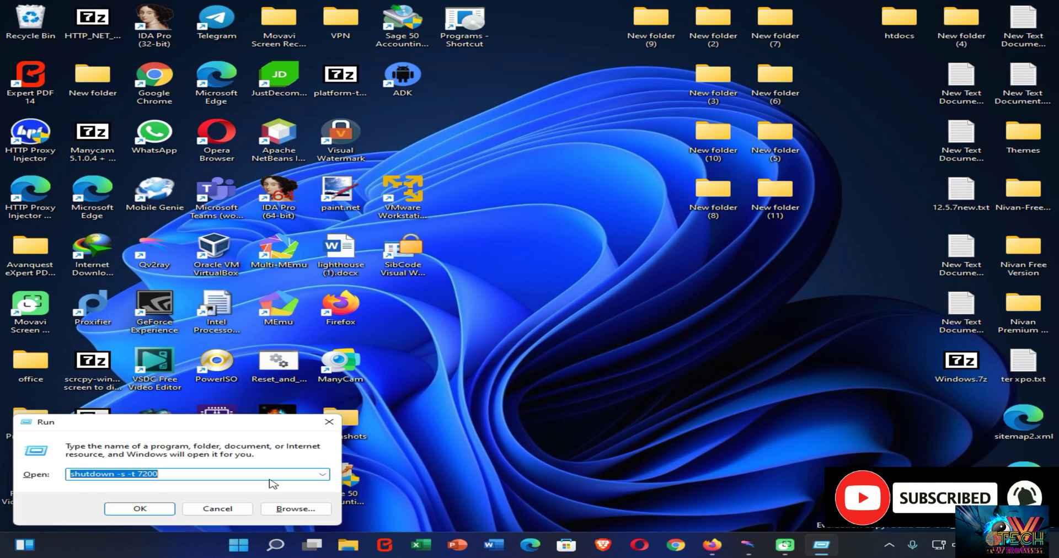
{"action": "type", "text": "s"}
{"action": "key", "text": "BackSpace"}
{"action": "type", "text": "ms"}
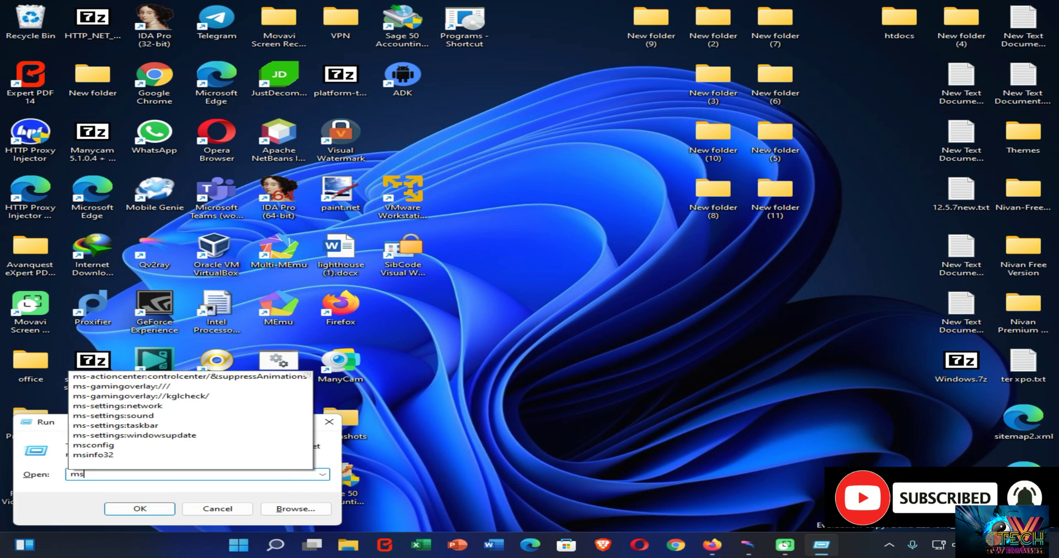
{"action": "type", "text": "con"}
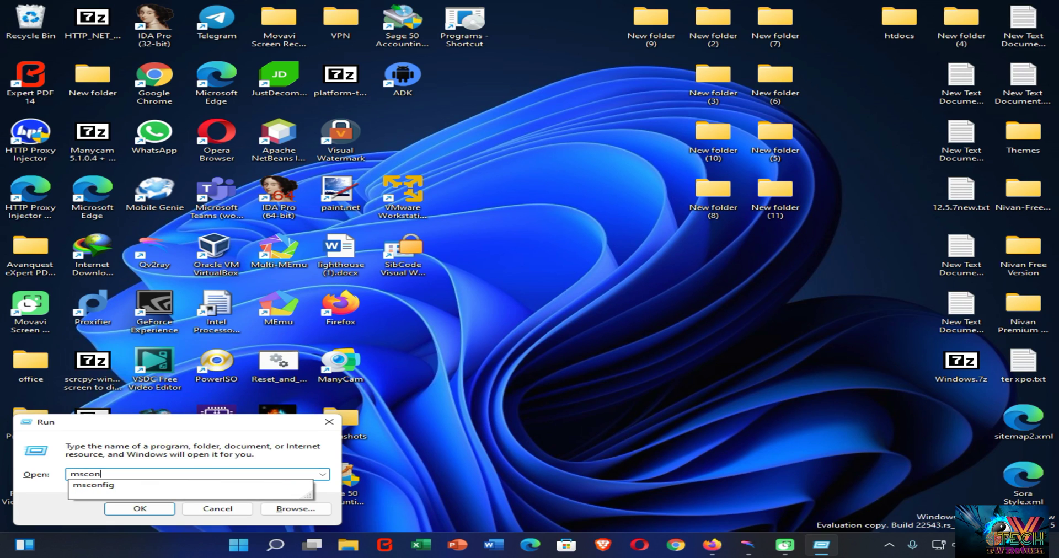
{"action": "type", "text": "fig"}
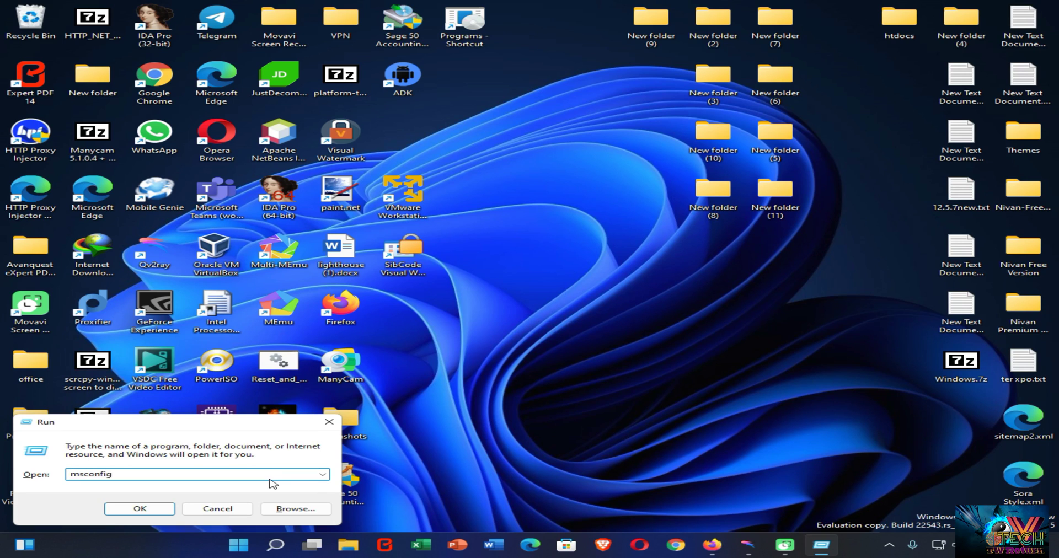
{"action": "key", "text": "Return"}
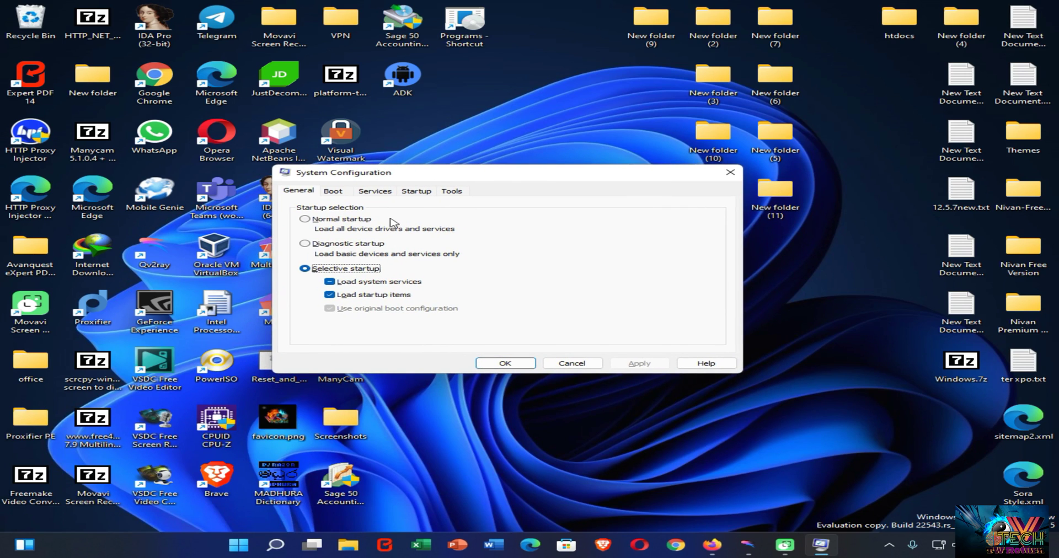
Hide all Microsoft services in the System Configuration services list and look through the remaining ones, including the three Google services.
{"action": "left_click", "coordinate": [386, 192]}
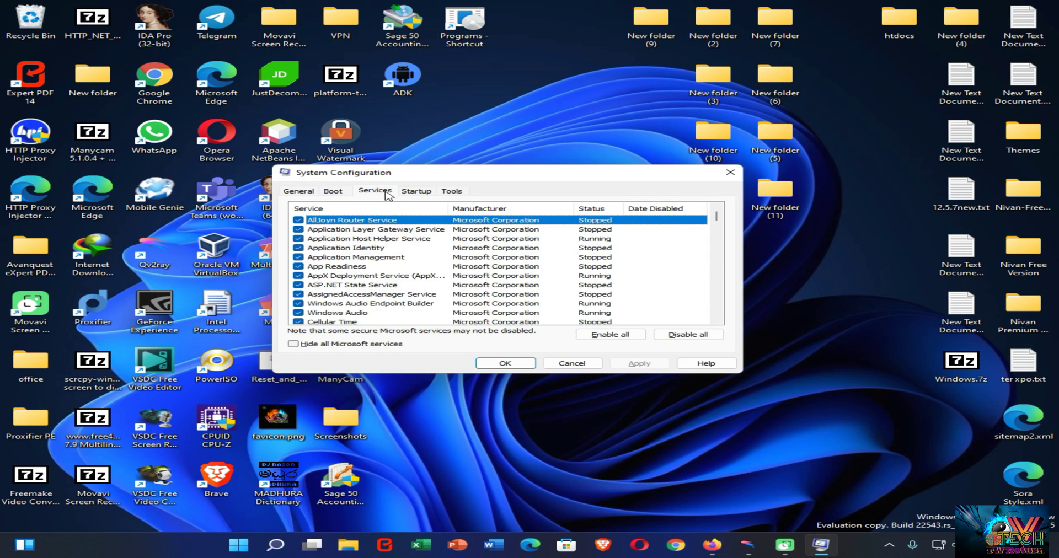
{"action": "left_click", "coordinate": [323, 345]}
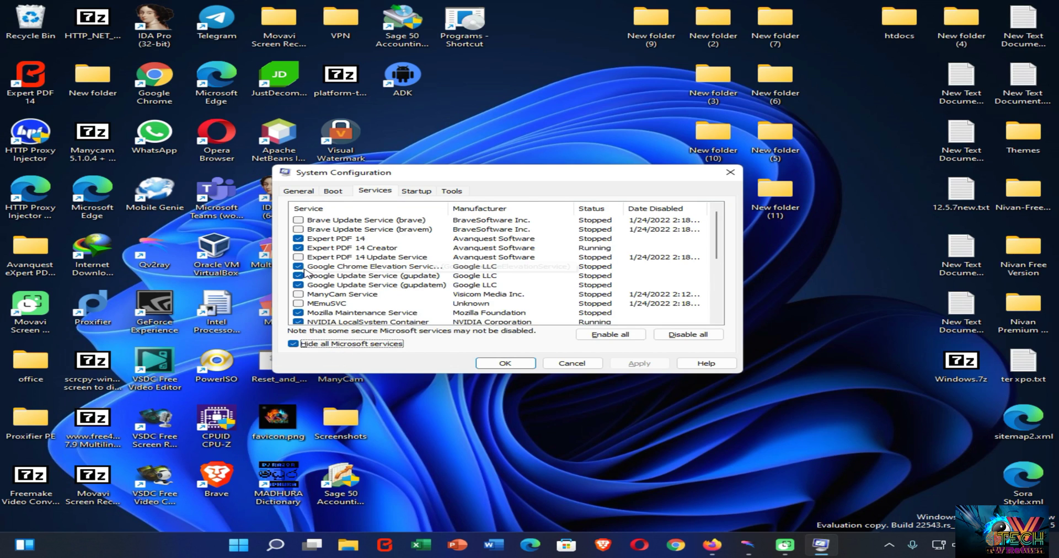
{"action": "left_click", "coordinate": [298, 268]}
{"action": "scroll", "coordinate": [362, 298], "scroll_direction": "down", "scroll_amount": 3}
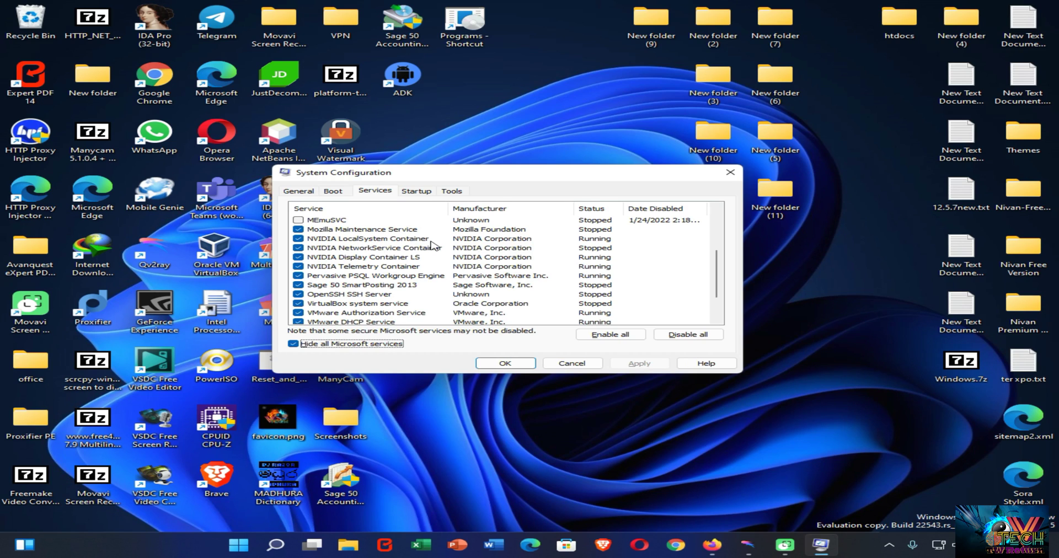
{"action": "scroll", "coordinate": [433, 246], "scroll_direction": "up", "scroll_amount": 3}
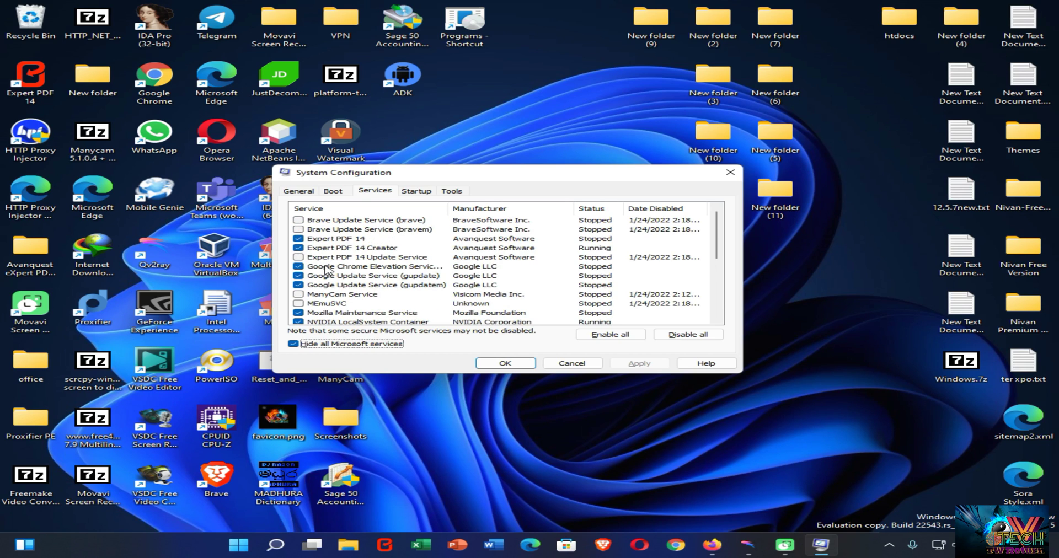
{"action": "left_click", "coordinate": [325, 268]}
{"action": "left_click", "coordinate": [313, 277]}
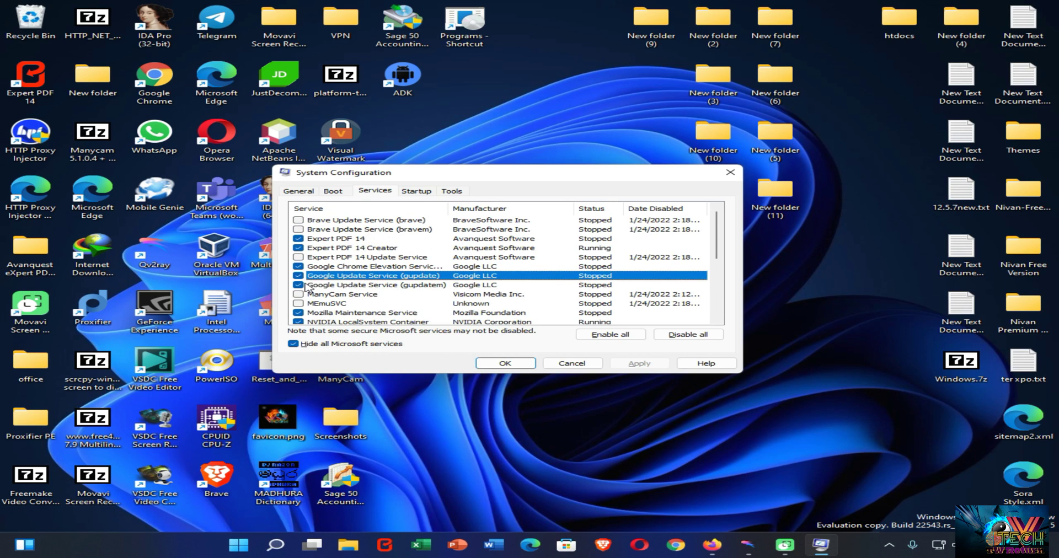
{"action": "left_click", "coordinate": [312, 286]}
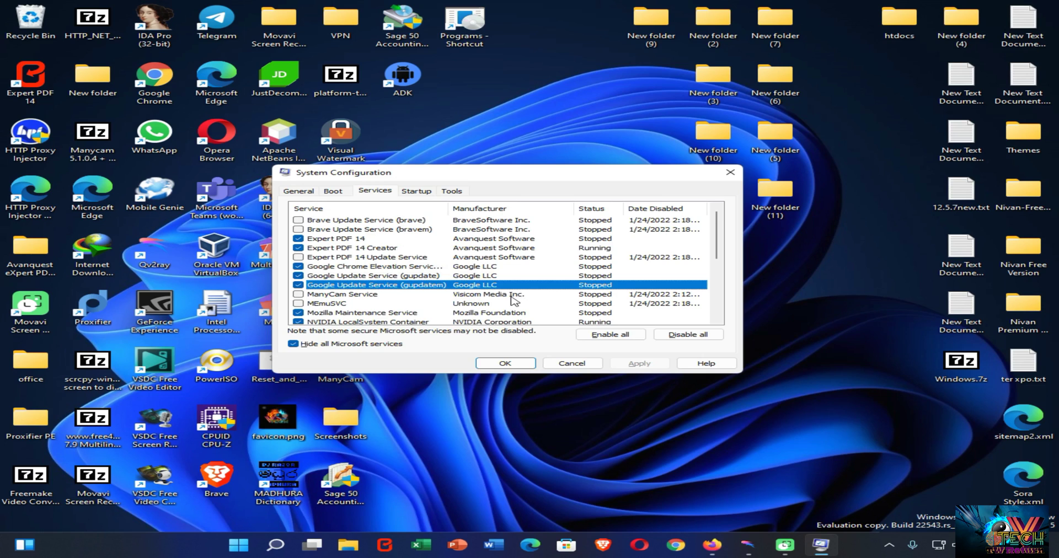
Disable the VMware NAT Service, VMware DHCP Service, VMware USB Arbitration Service and VMware Authorization Service.
{"action": "scroll", "coordinate": [528, 301], "scroll_direction": "down", "scroll_amount": 4}
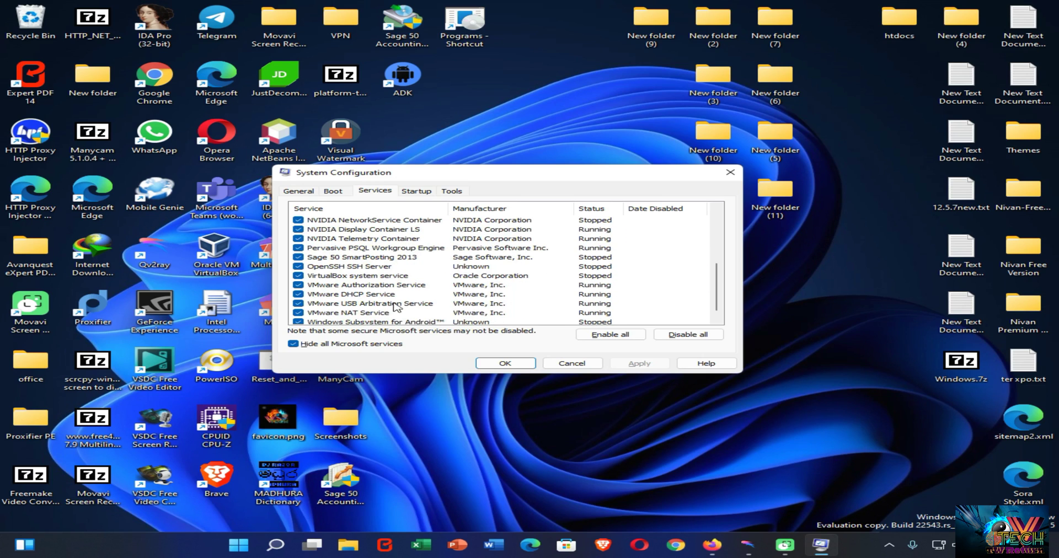
{"action": "left_click", "coordinate": [298, 313]}
{"action": "left_click", "coordinate": [298, 294]}
{"action": "left_click", "coordinate": [298, 304]}
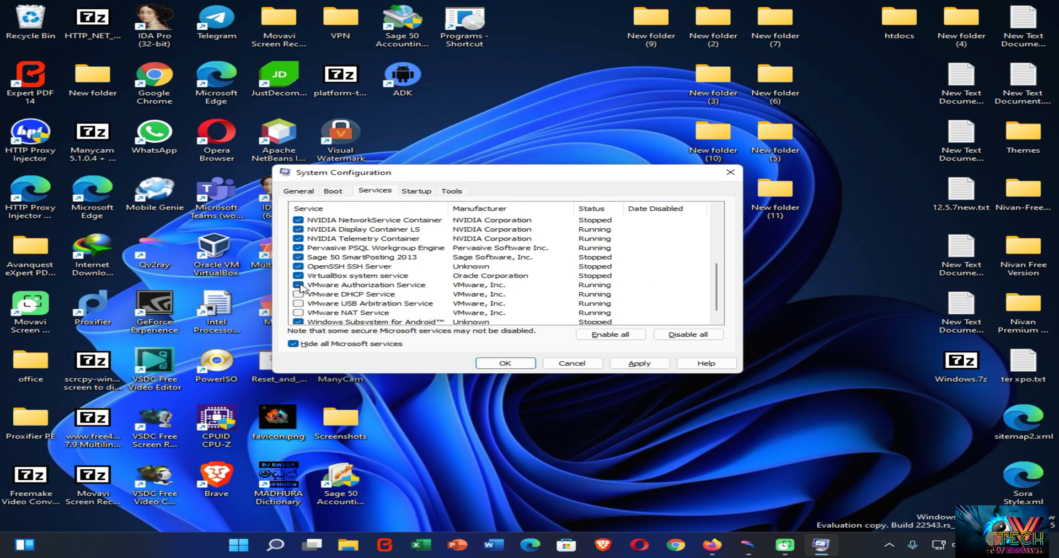
{"action": "left_click", "coordinate": [298, 285]}
Disable the Google Chrome Elevation Service and both Google Update Services (gupdate and gupdatem).
{"action": "scroll", "coordinate": [356, 297], "scroll_direction": "up", "scroll_amount": 2}
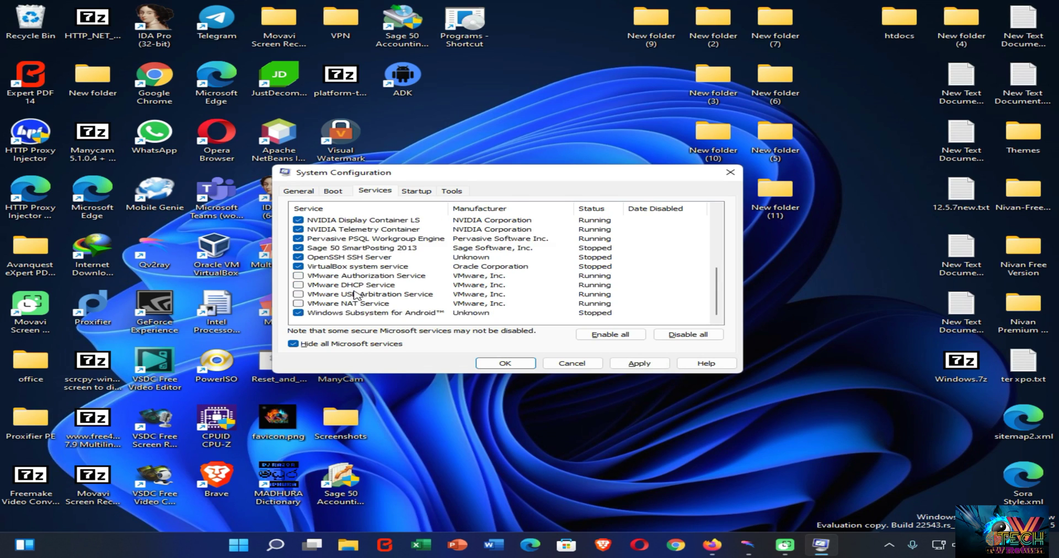
{"action": "scroll", "coordinate": [356, 296], "scroll_direction": "down", "scroll_amount": 1}
{"action": "scroll", "coordinate": [330, 279], "scroll_direction": "up", "scroll_amount": 4}
{"action": "left_click", "coordinate": [330, 276]}
{"action": "scroll", "coordinate": [330, 276], "scroll_direction": "up", "scroll_amount": 1}
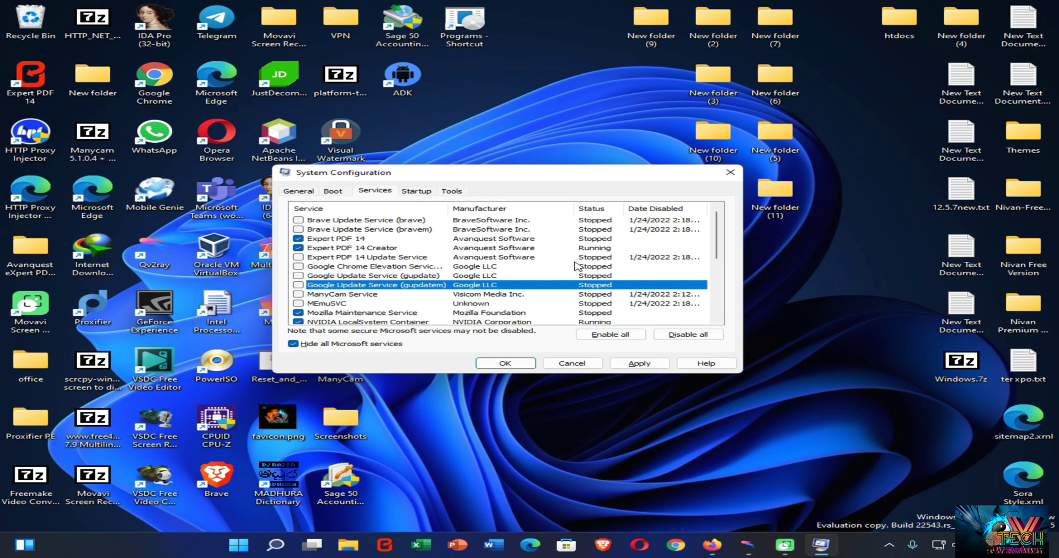
Review the third-party services, including Expert PDF 14 Creator, MEmuSVC and ManyCam Service, and apply the service changes, closing System Configuration.
{"action": "left_click", "coordinate": [593, 250]}
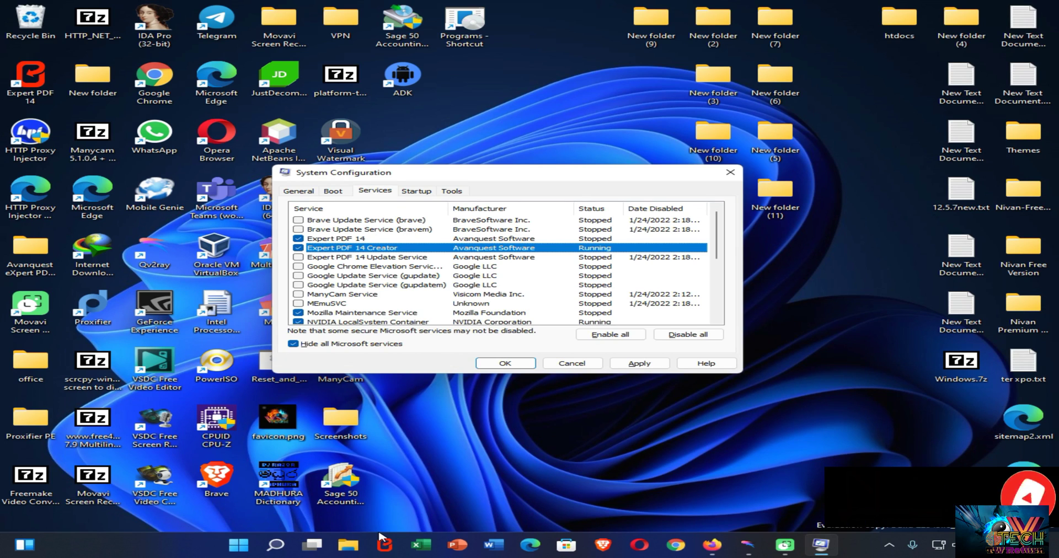
{"action": "scroll", "coordinate": [363, 317], "scroll_direction": "down", "scroll_amount": 4}
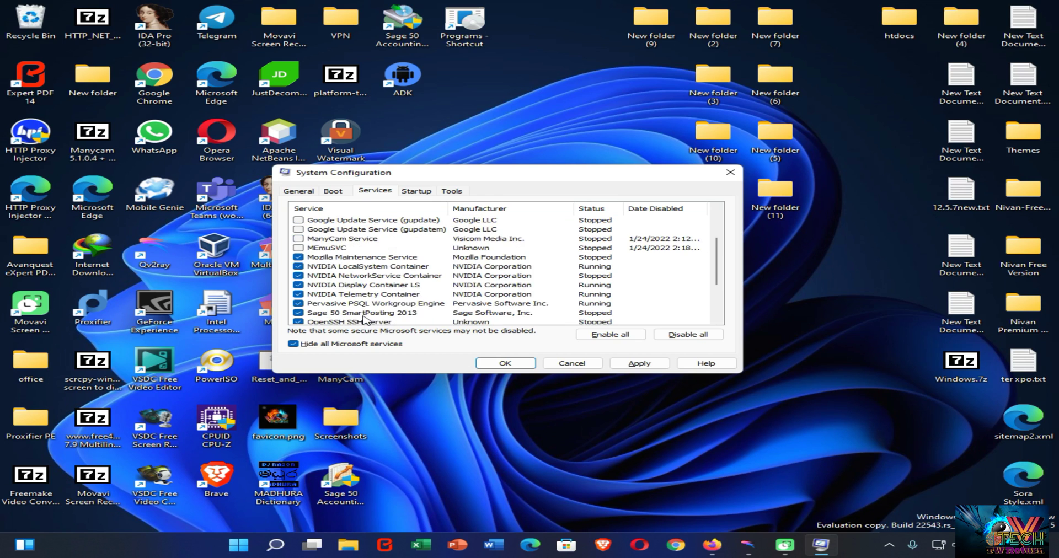
{"action": "scroll", "coordinate": [356, 303], "scroll_direction": "up", "scroll_amount": 2}
{"action": "scroll", "coordinate": [356, 301], "scroll_direction": "down", "scroll_amount": 3}
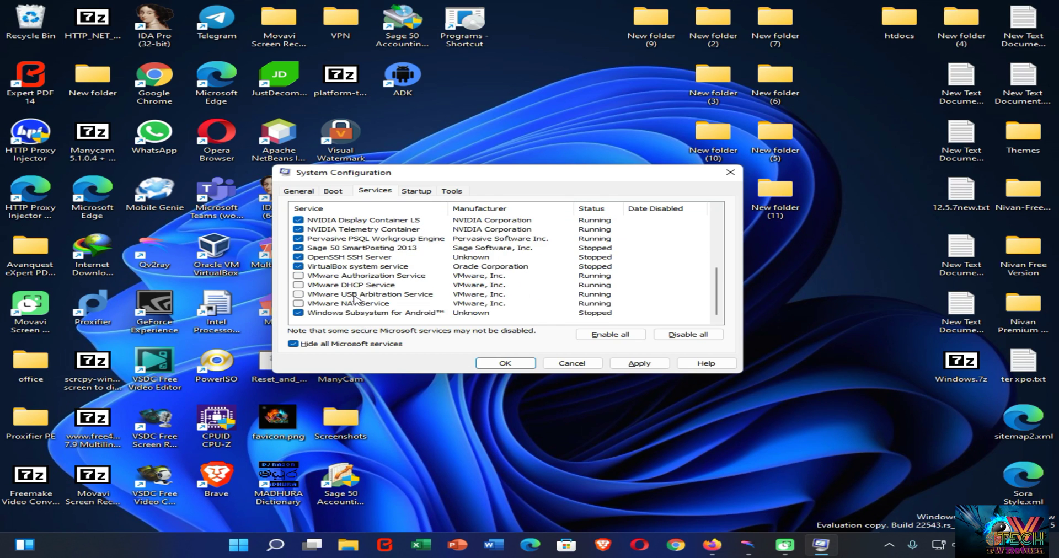
{"action": "scroll", "coordinate": [347, 306], "scroll_direction": "up", "scroll_amount": 6}
{"action": "left_click", "coordinate": [339, 303]}
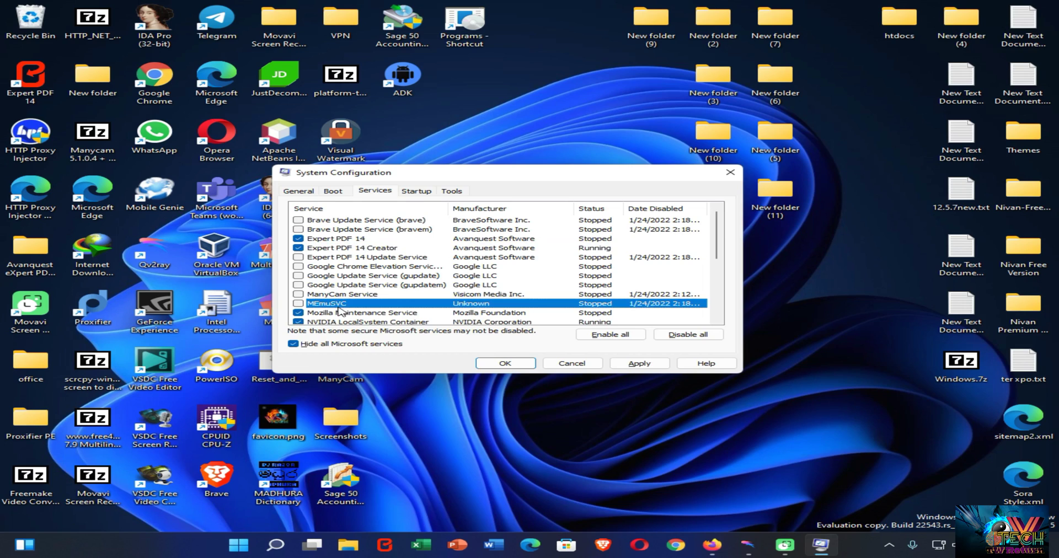
{"action": "left_click", "coordinate": [349, 295]}
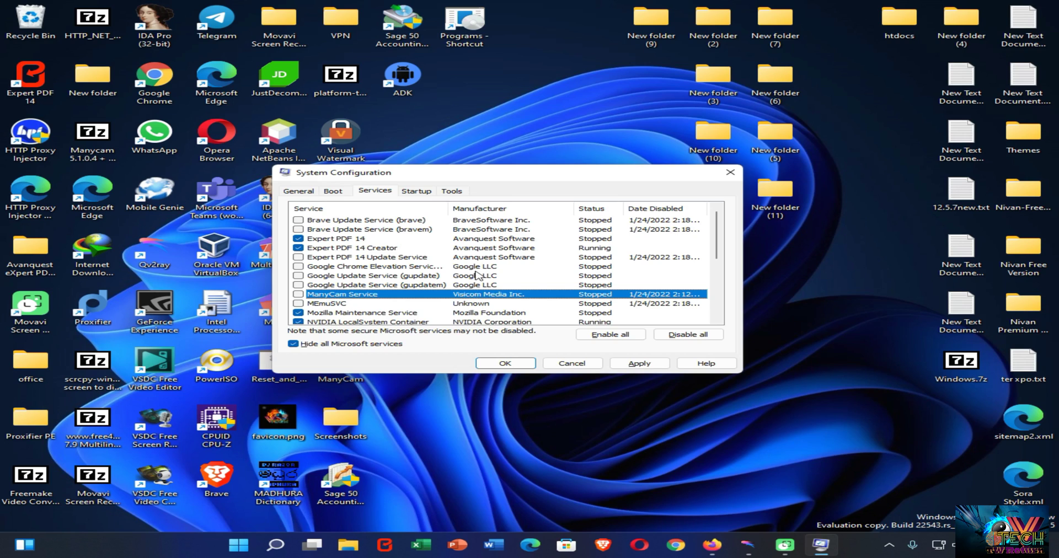
{"action": "left_click", "coordinate": [637, 366]}
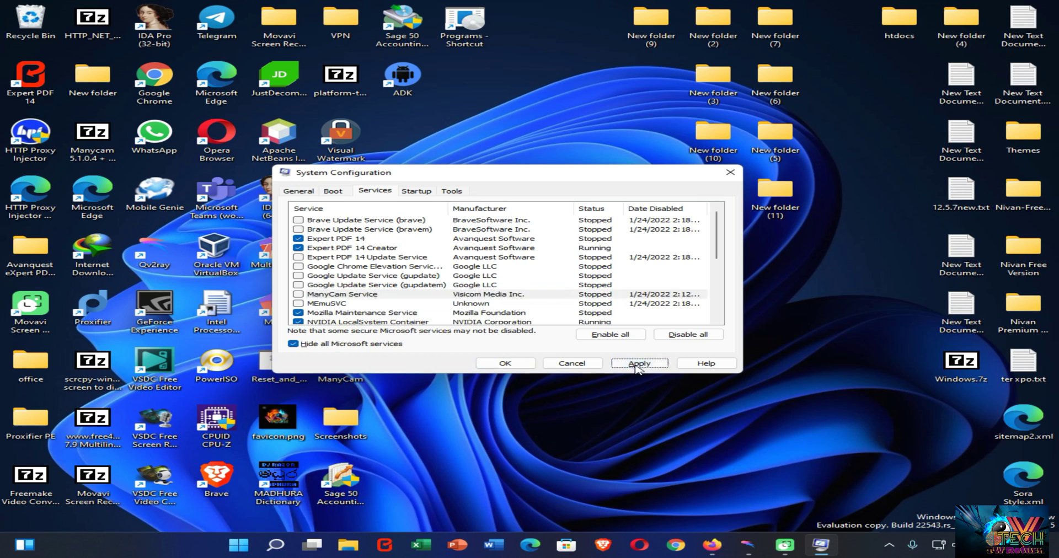
{"action": "left_click", "coordinate": [503, 364]}
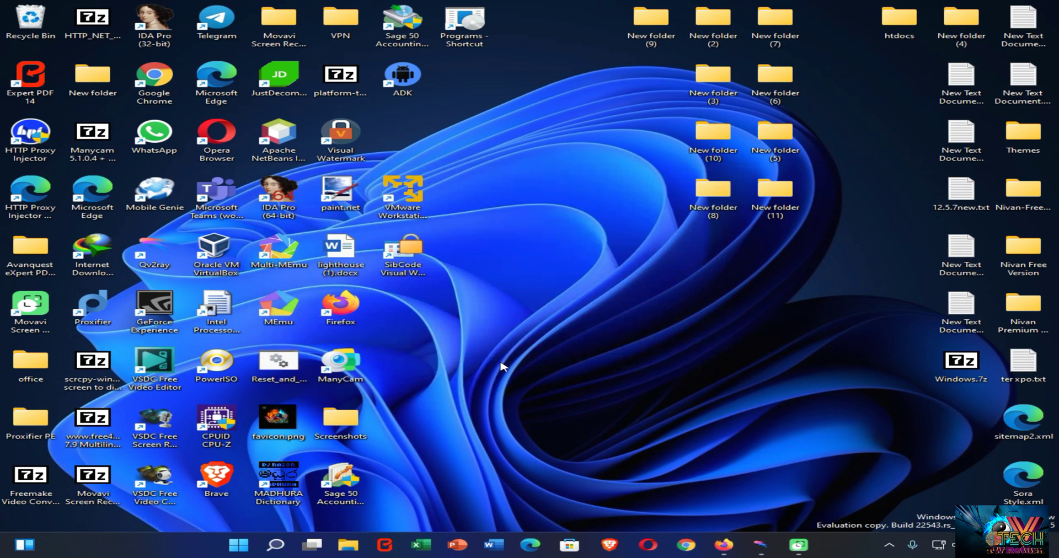
Dismiss the System Configuration restart prompt without restarting and refresh the desktop.
{"action": "right_click", "coordinate": [517, 180]}
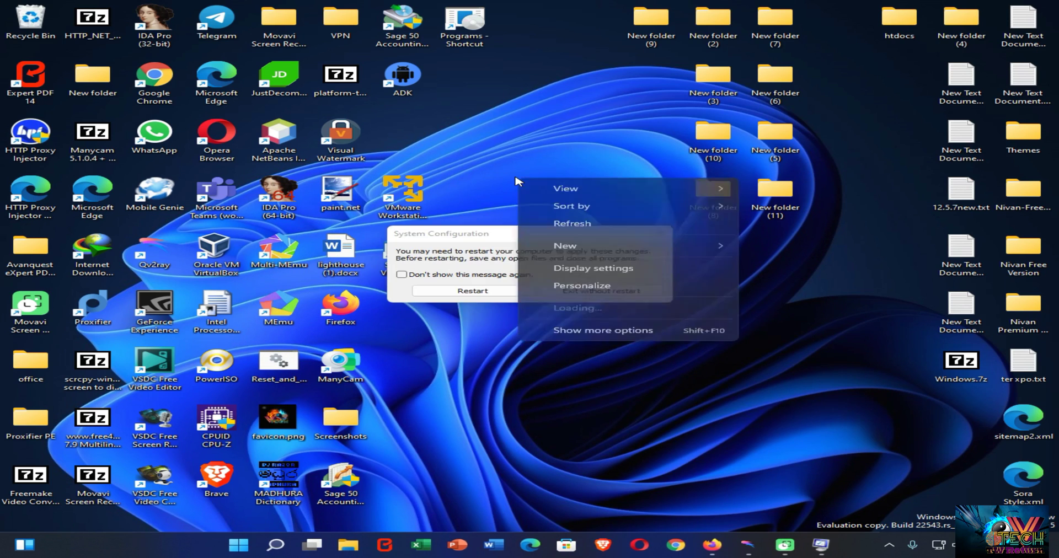
{"action": "left_click", "coordinate": [555, 222]}
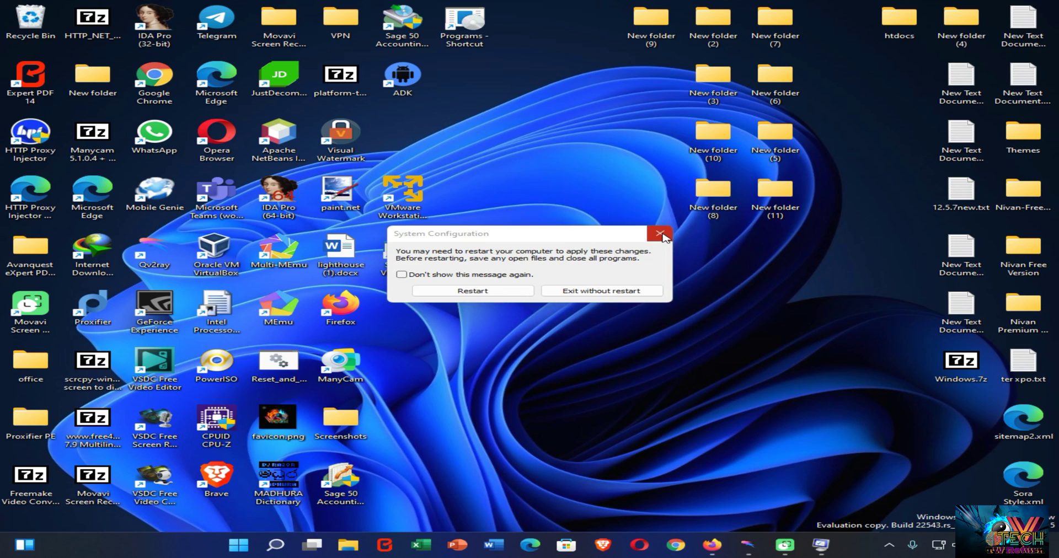
{"action": "left_click", "coordinate": [664, 237]}
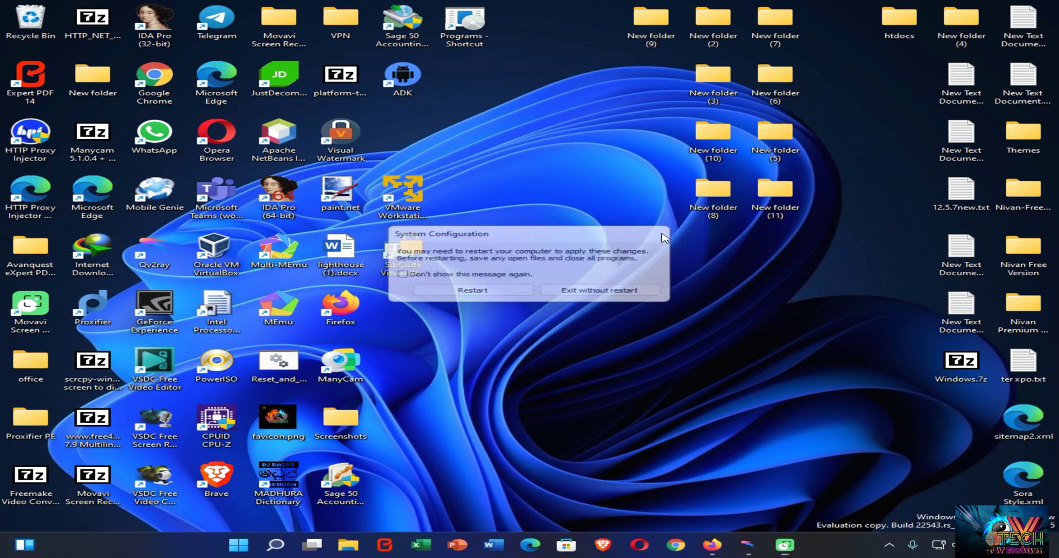
{"action": "right_click", "coordinate": [597, 175]}
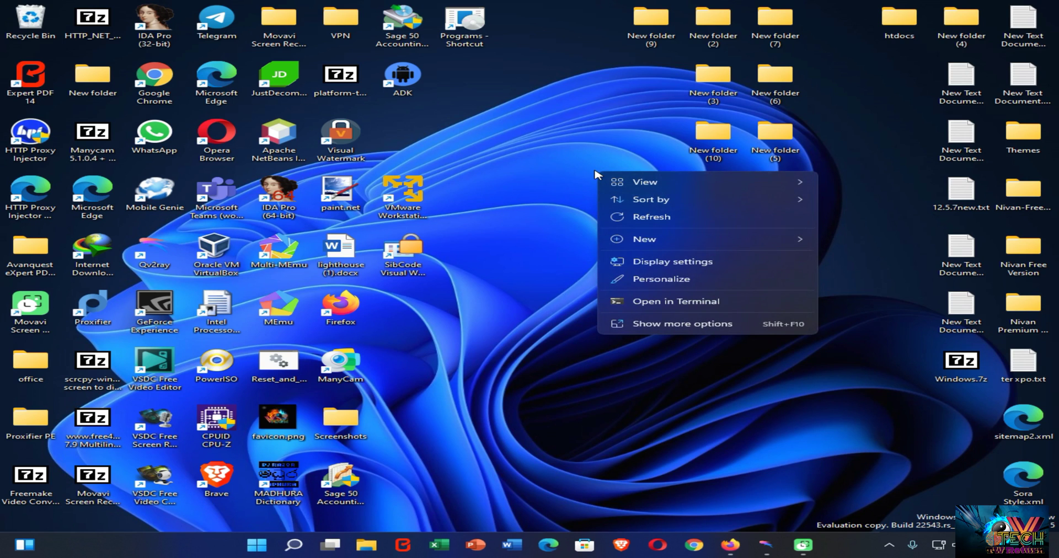
{"action": "left_click", "coordinate": [677, 217]}
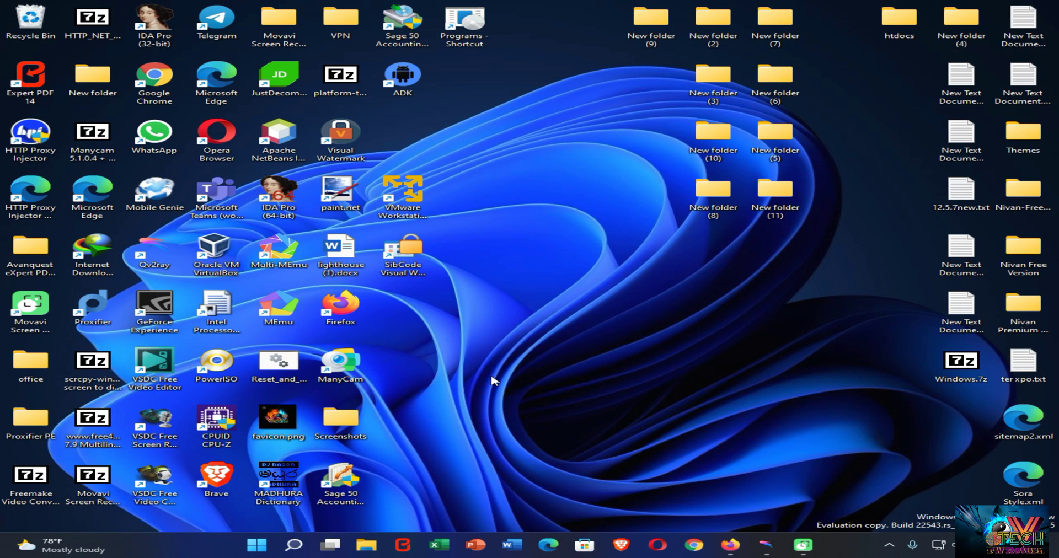
Search Windows for "defragment", open Defragment and Optimize Drives and check the status of drives (D:) and (E:).
{"action": "left_click", "coordinate": [299, 543]}
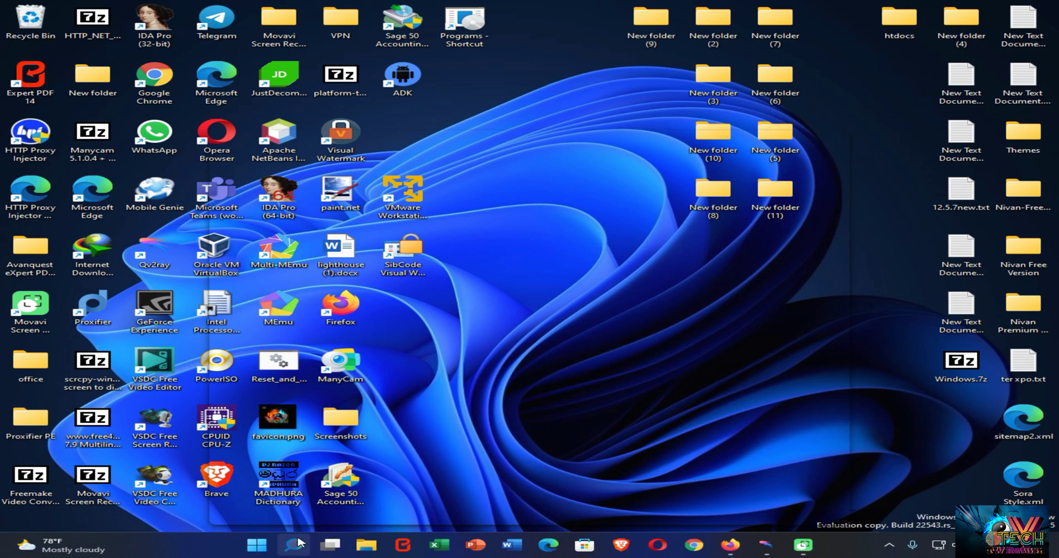
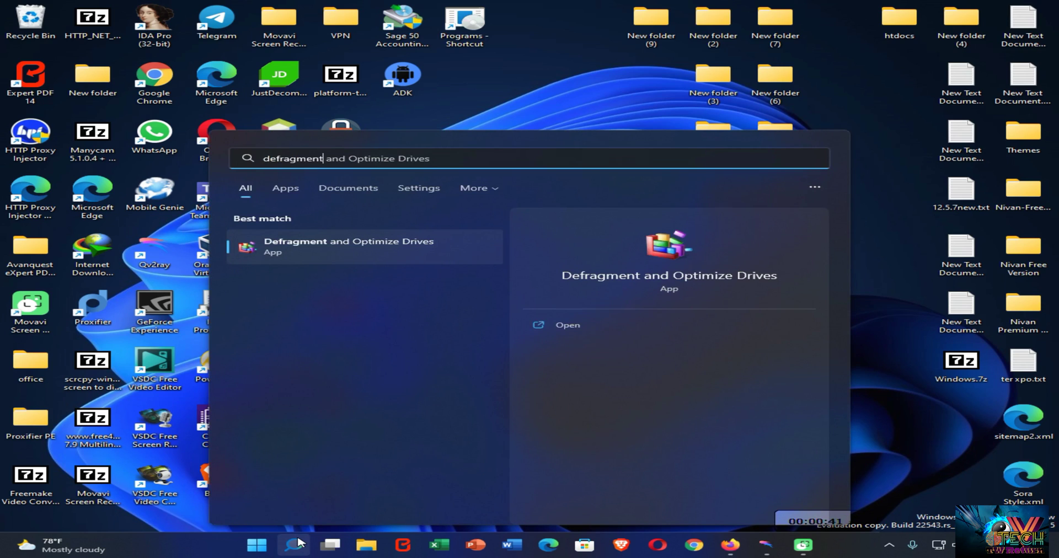
{"action": "left_click", "coordinate": [322, 259]}
{"action": "left_click", "coordinate": [322, 259]}
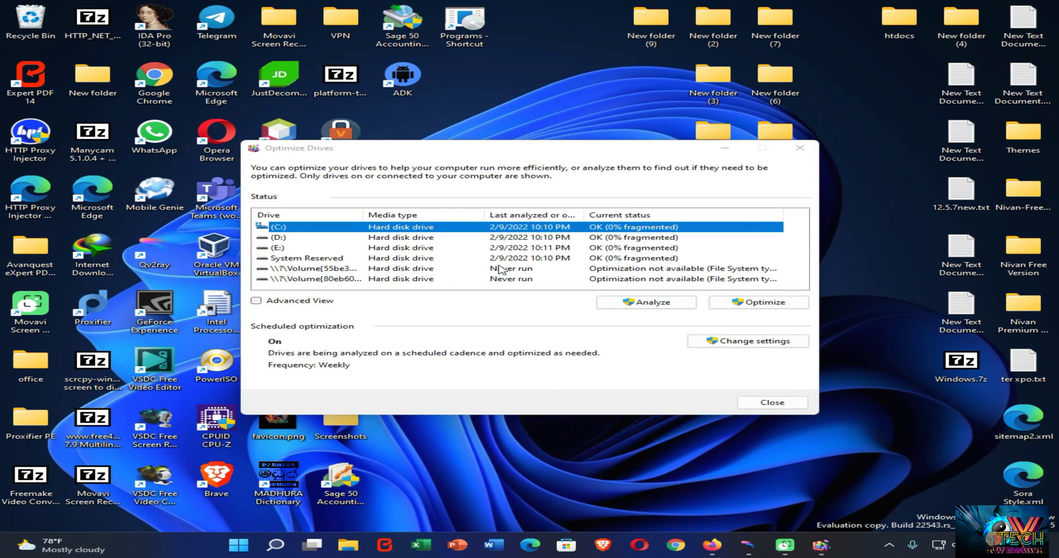
{"action": "left_click", "coordinate": [503, 238]}
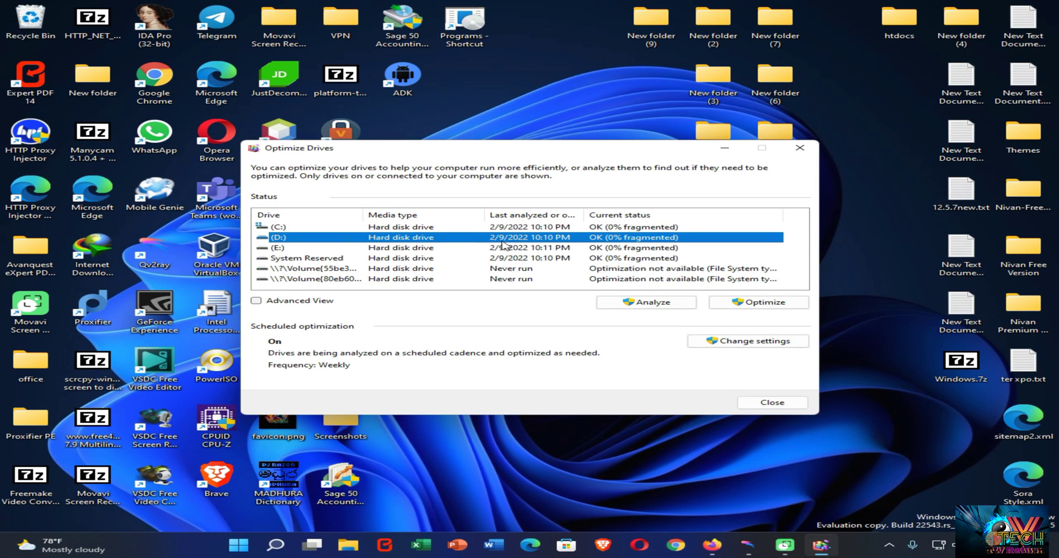
{"action": "left_click", "coordinate": [499, 249]}
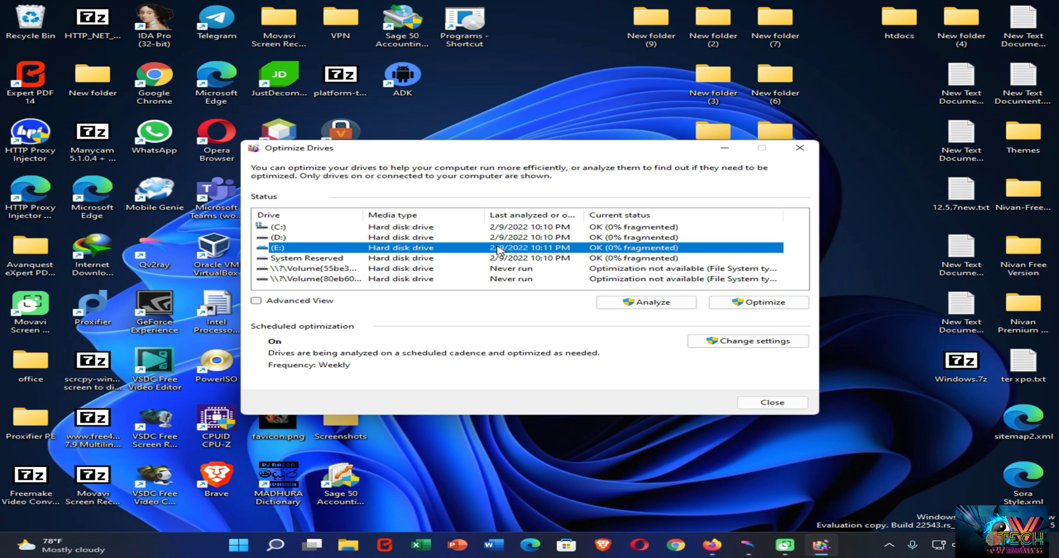
Select drives (C:), (D:), (E:) and System Reserved together to show the options for all of them, and close Optimize Drives.
{"action": "key", "text": "shift+Up"}
{"action": "key", "text": "shift+Up"}
{"action": "left_click", "coordinate": [414, 257]}
{"action": "left_click", "coordinate": [411, 251]}
{"action": "key", "text": "Up"}
{"action": "key", "text": "Up"}
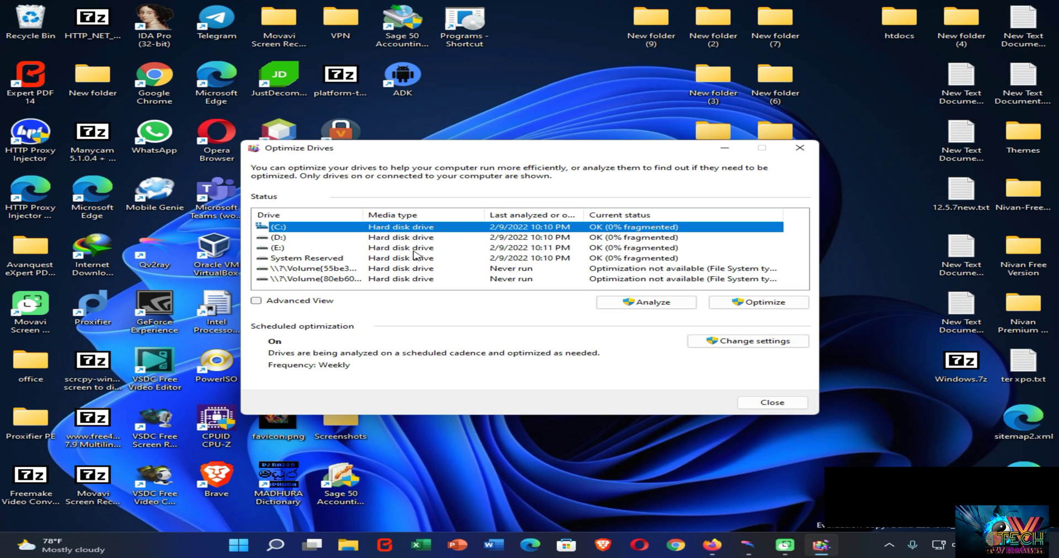
{"action": "left_click", "coordinate": [414, 249], "text": "ctrl"}
{"action": "left_click", "coordinate": [415, 239], "text": "ctrl"}
{"action": "left_click", "coordinate": [411, 258], "text": "ctrl"}
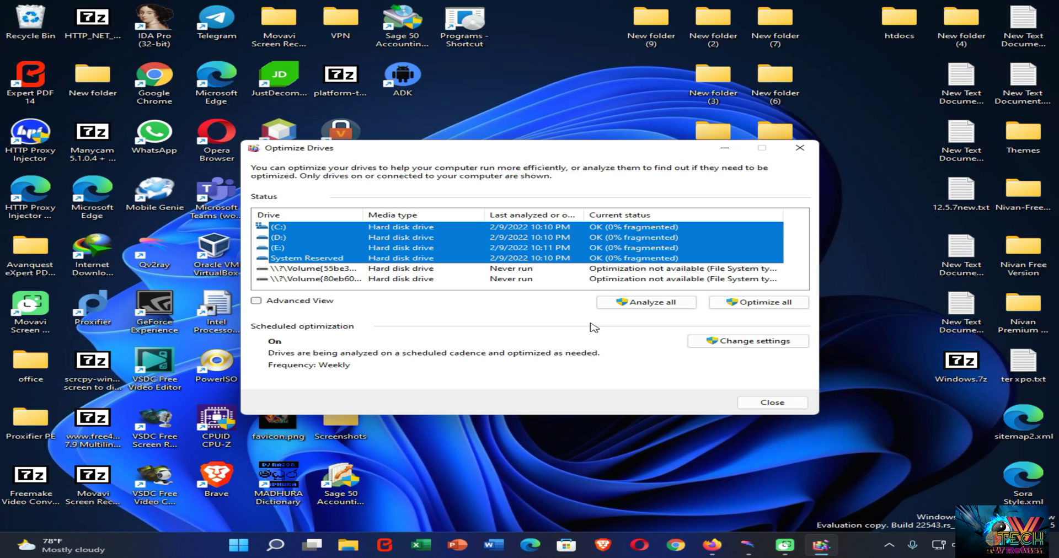
{"action": "key", "text": "alt+F4"}
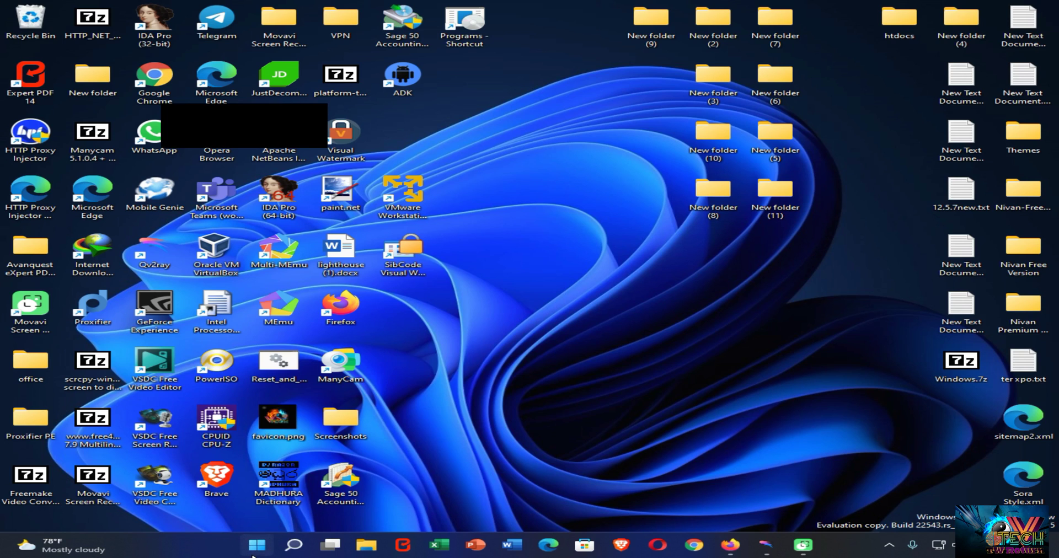
Open the account sign-in options in Settings and review the additional settings, including automatically saving and restarting restartable apps.
{"action": "key", "text": "super+i"}
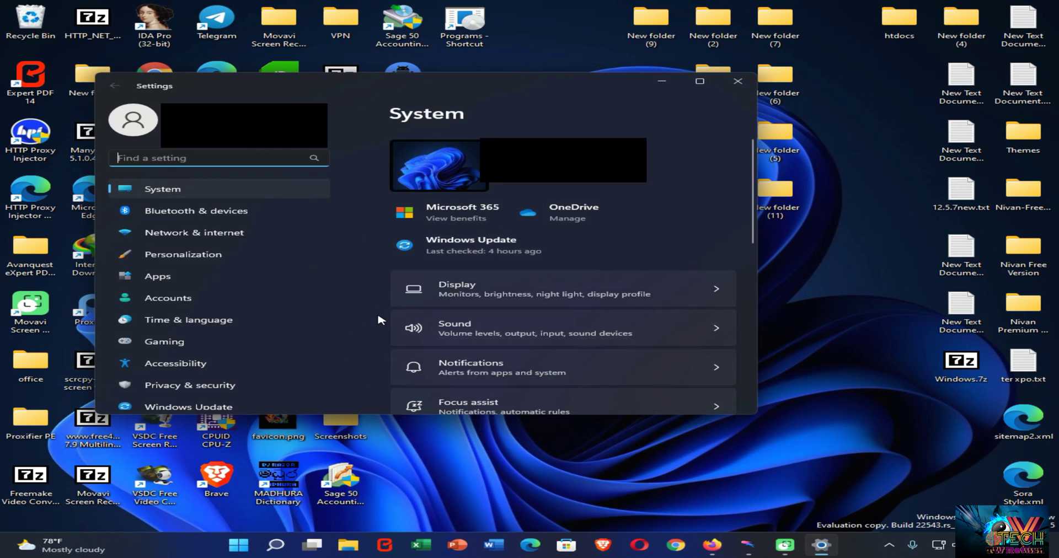
{"action": "left_click", "coordinate": [246, 301]}
{"action": "scroll", "coordinate": [518, 246], "scroll_direction": "down", "scroll_amount": 2}
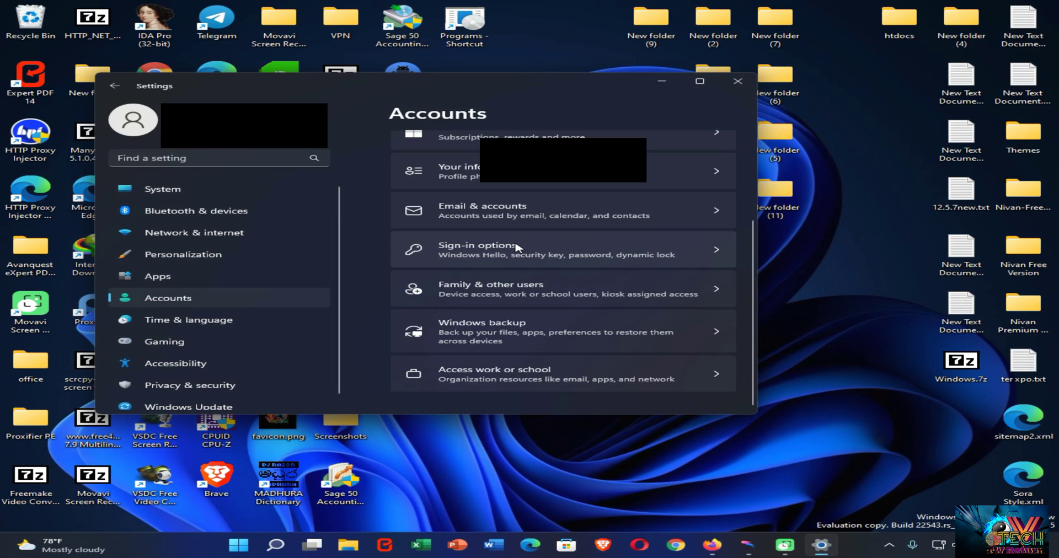
{"action": "left_click", "coordinate": [504, 251]}
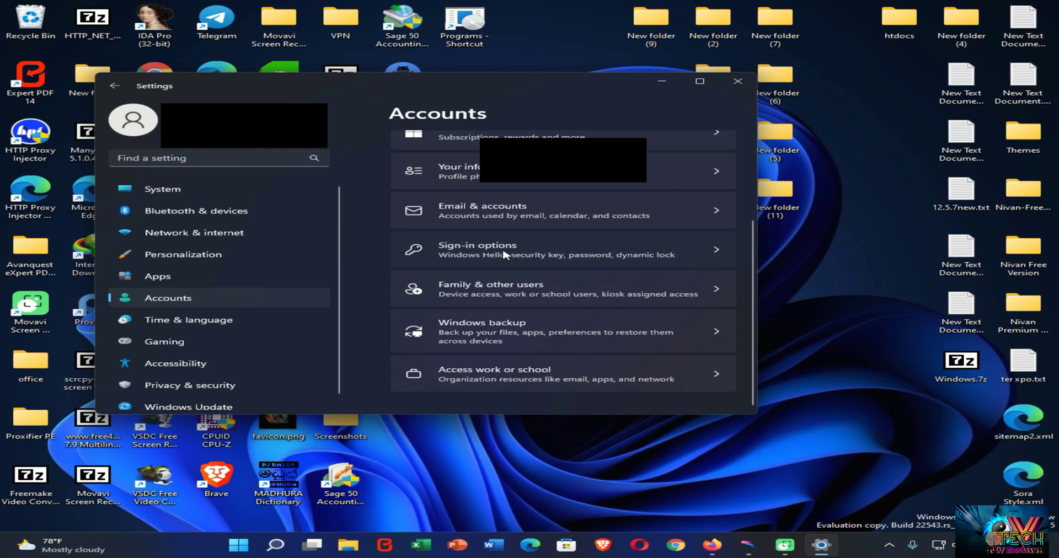
{"action": "scroll", "coordinate": [508, 276], "scroll_direction": "down", "scroll_amount": 3}
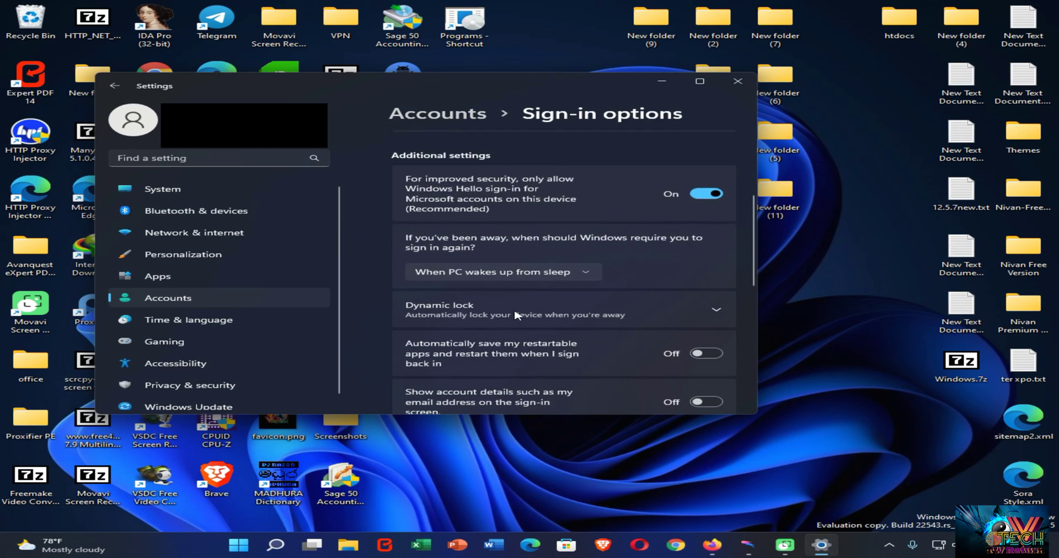
{"action": "scroll", "coordinate": [515, 316], "scroll_direction": "down", "scroll_amount": 3}
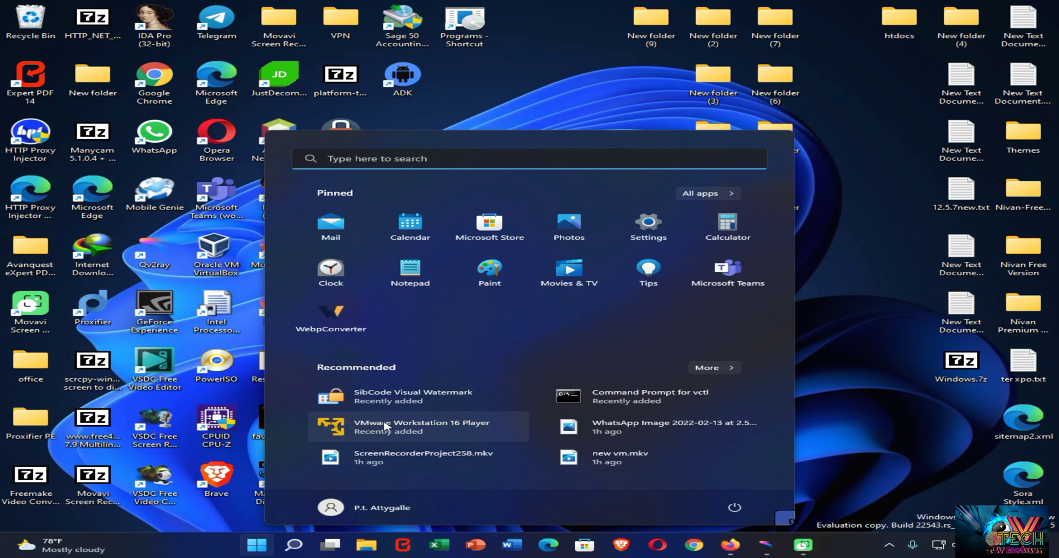
Open the Installed apps list in Settings and look through it for unneeded programs to uninstall.
{"action": "left_click", "coordinate": [636, 236]}
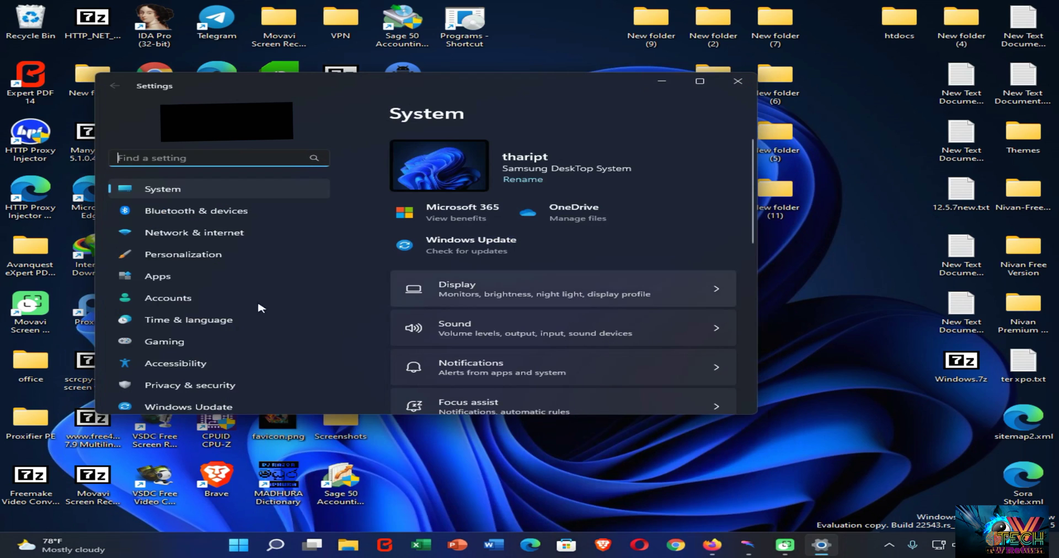
{"action": "left_click", "coordinate": [193, 285]}
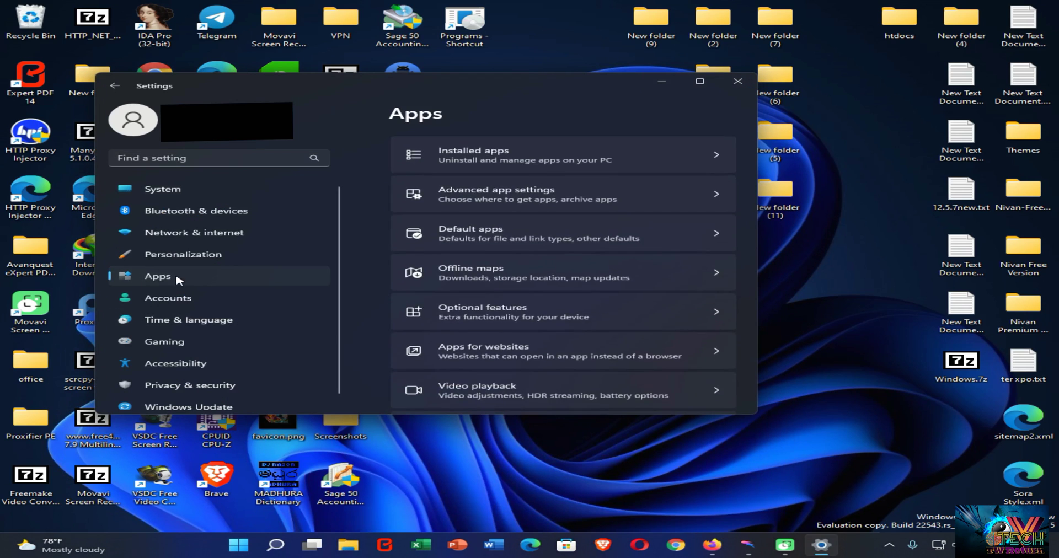
{"action": "left_click", "coordinate": [465, 159]}
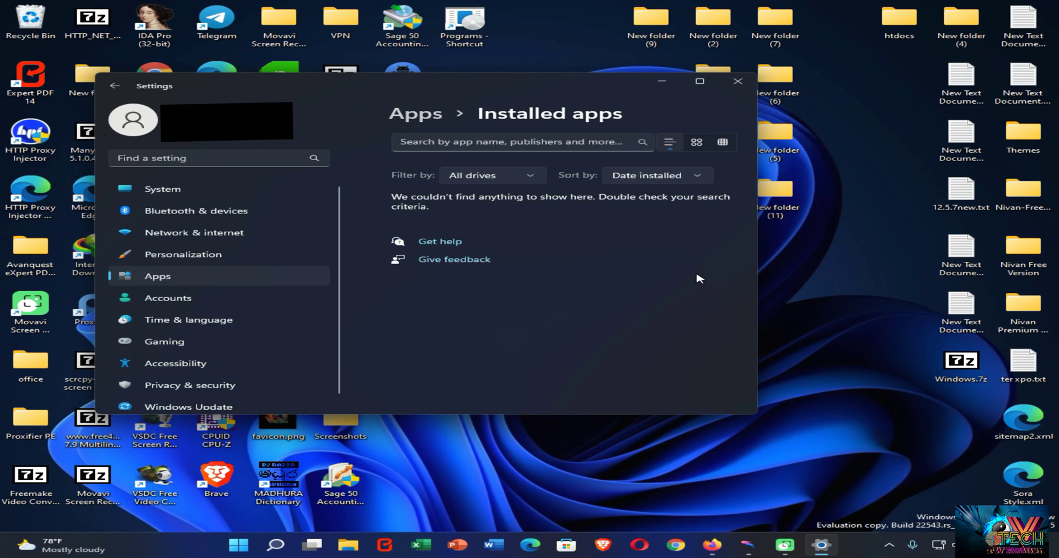
{"action": "scroll", "coordinate": [596, 282], "scroll_direction": "down", "scroll_amount": 8}
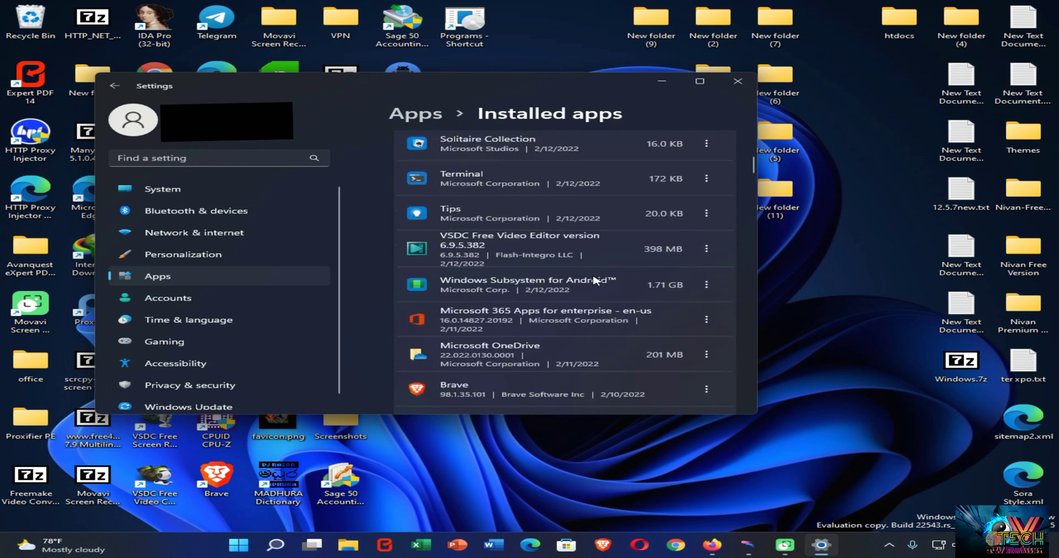
{"action": "scroll", "coordinate": [596, 281], "scroll_direction": "up", "scroll_amount": 6}
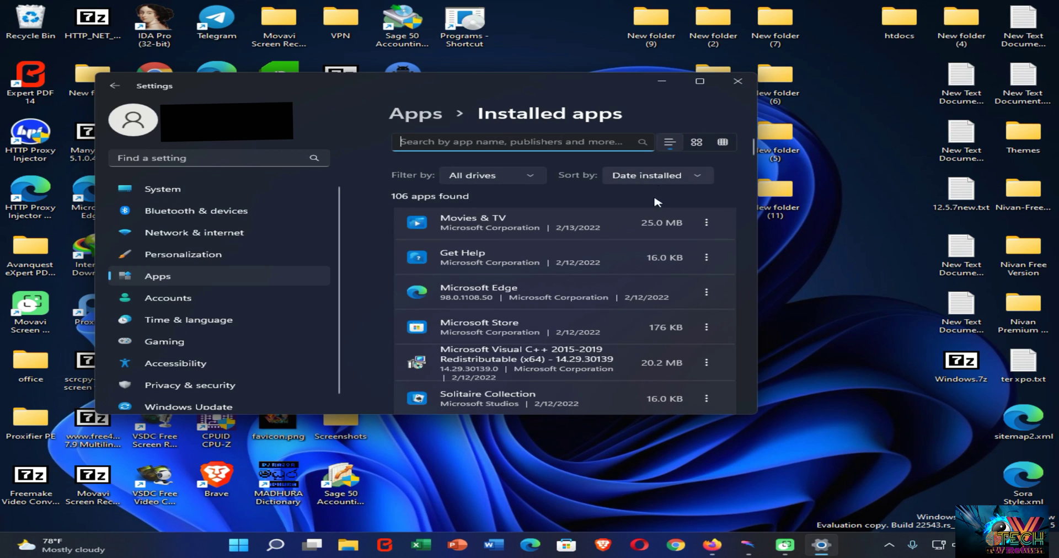
{"action": "scroll", "coordinate": [647, 261], "scroll_direction": "down", "scroll_amount": 1}
{"action": "scroll", "coordinate": [647, 262], "scroll_direction": "down", "scroll_amount": 6}
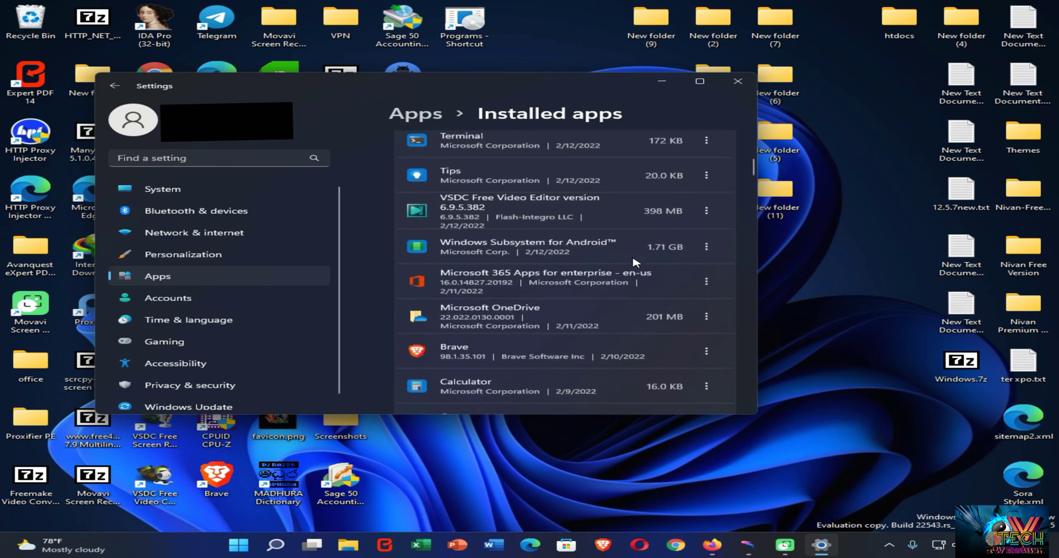
{"action": "scroll", "coordinate": [636, 263], "scroll_direction": "down", "scroll_amount": 2}
{"action": "scroll", "coordinate": [636, 263], "scroll_direction": "up", "scroll_amount": 2}
{"action": "scroll", "coordinate": [636, 262], "scroll_direction": "down", "scroll_amount": 5}
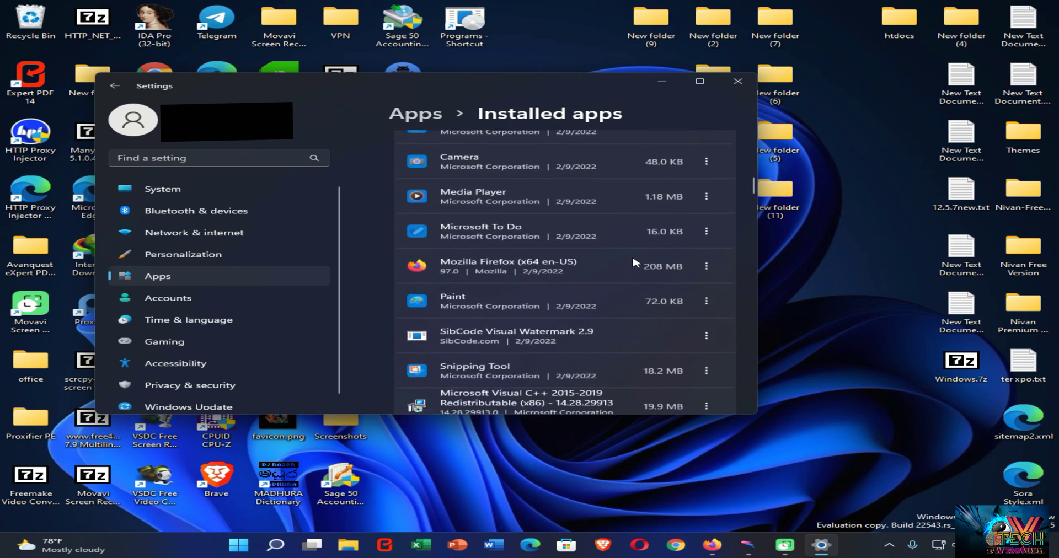
{"action": "scroll", "coordinate": [635, 262], "scroll_direction": "down", "scroll_amount": 3}
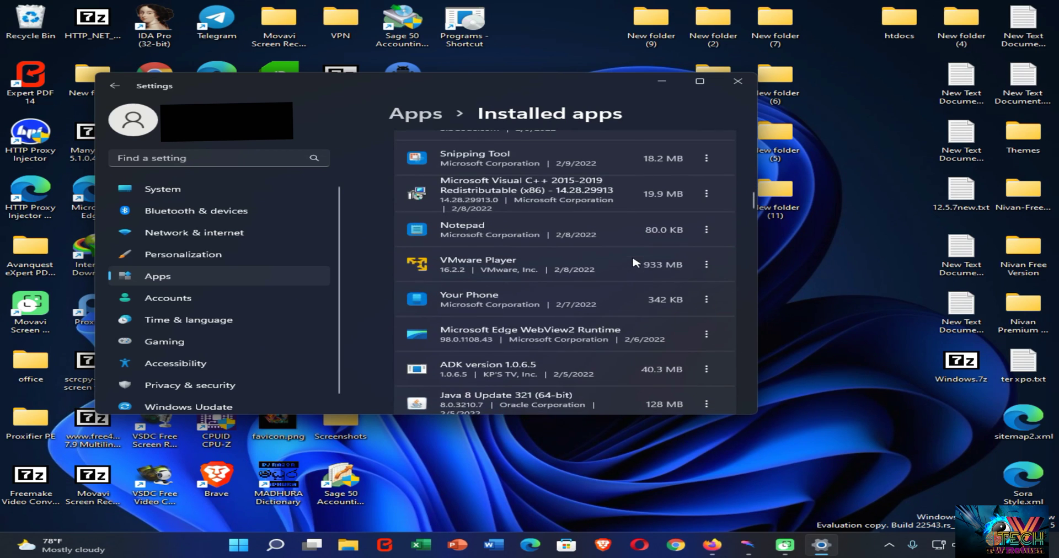
Remove VMware Player from the installed apps through its setup wizard and finish the wizard.
{"action": "left_click", "coordinate": [707, 265]}
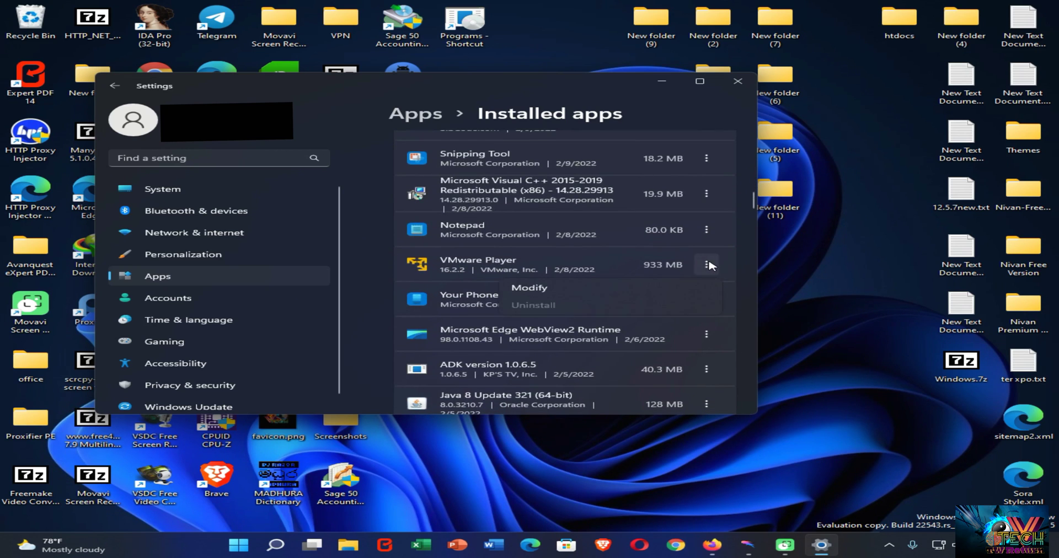
{"action": "left_click", "coordinate": [577, 291]}
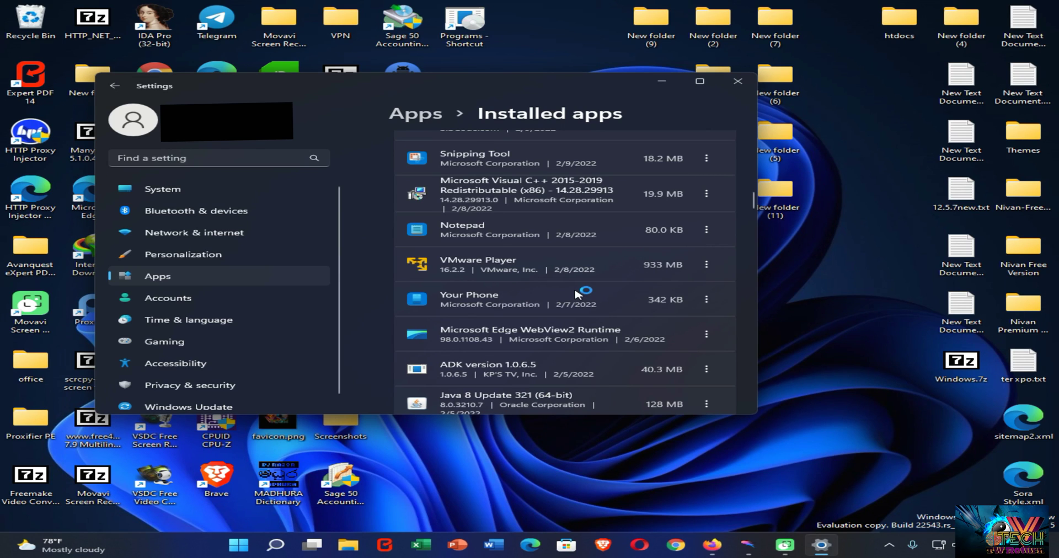
{"action": "left_click", "coordinate": [612, 356]}
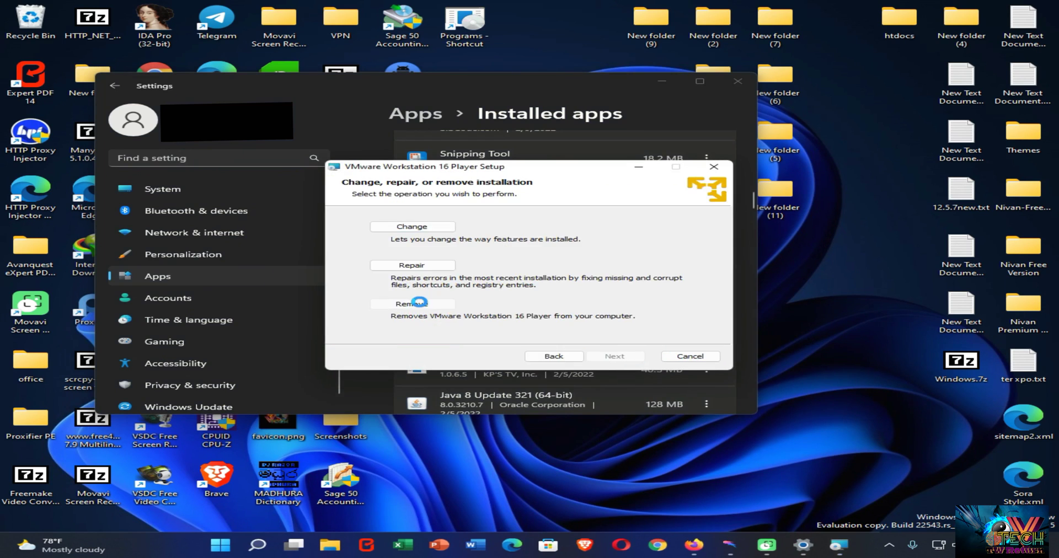
{"action": "left_click", "coordinate": [411, 302]}
{"action": "left_click", "coordinate": [614, 357]}
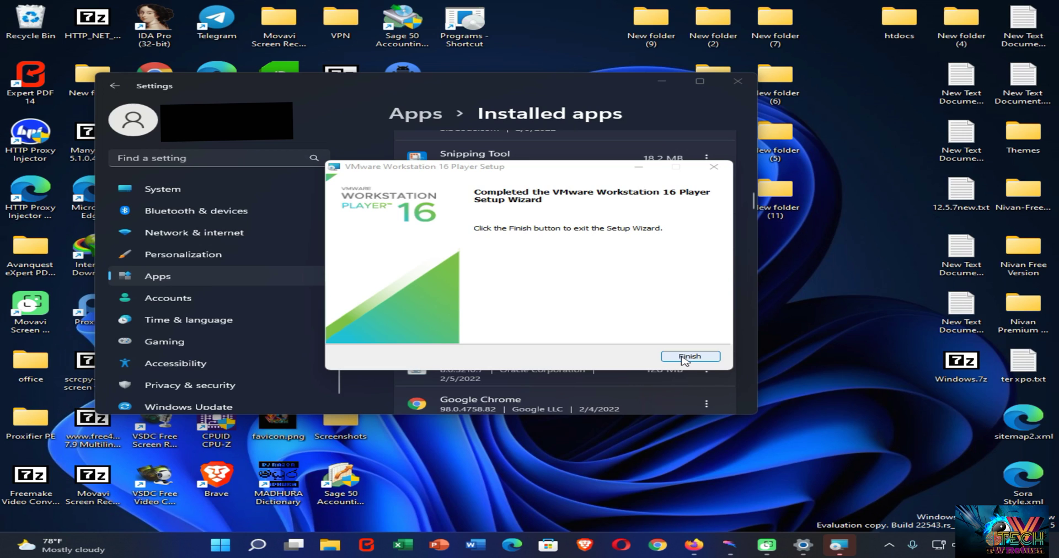
{"action": "left_click", "coordinate": [684, 359]}
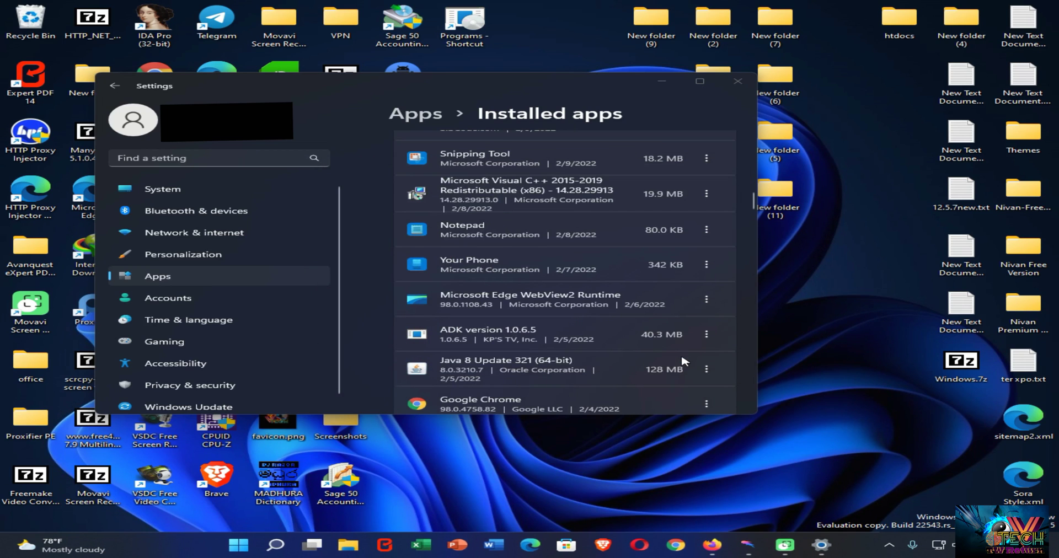
Review the remaining installed apps, check the uninstall options for Brave and Mozilla Firefox without removing them, and close Settings.
{"action": "scroll", "coordinate": [565, 326], "scroll_direction": "up", "scroll_amount": 5}
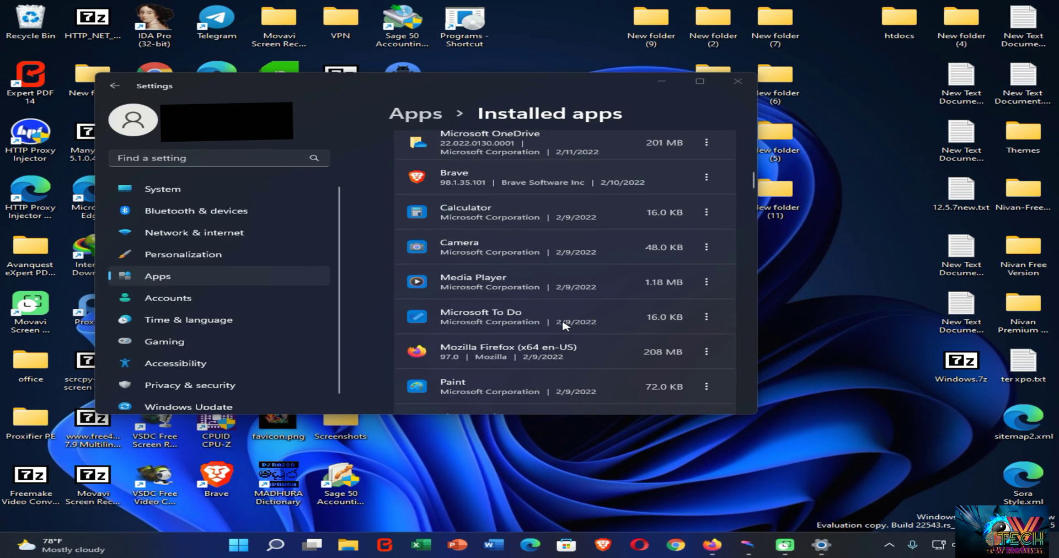
{"action": "scroll", "coordinate": [566, 325], "scroll_direction": "up", "scroll_amount": 2}
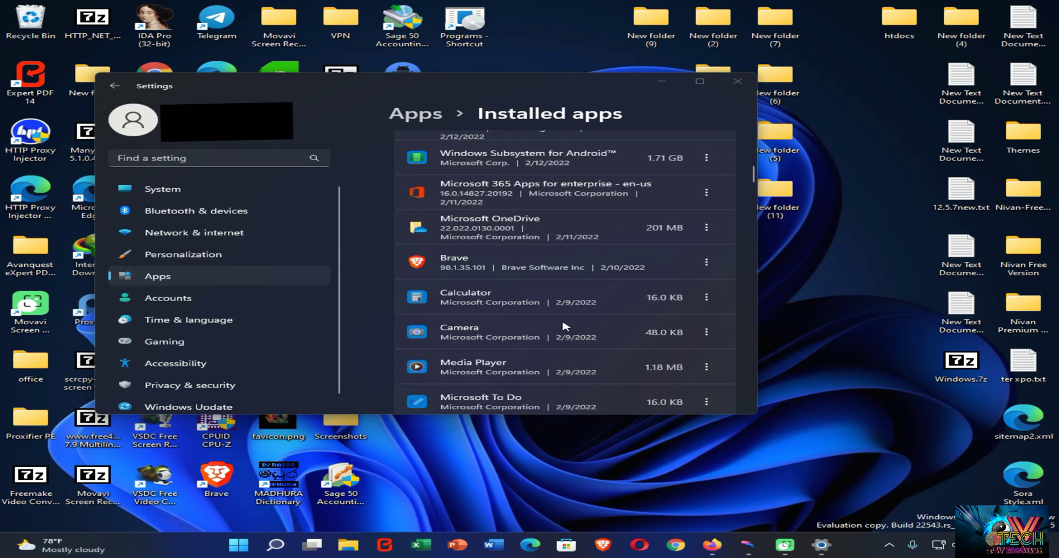
{"action": "scroll", "coordinate": [566, 325], "scroll_direction": "up", "scroll_amount": 5}
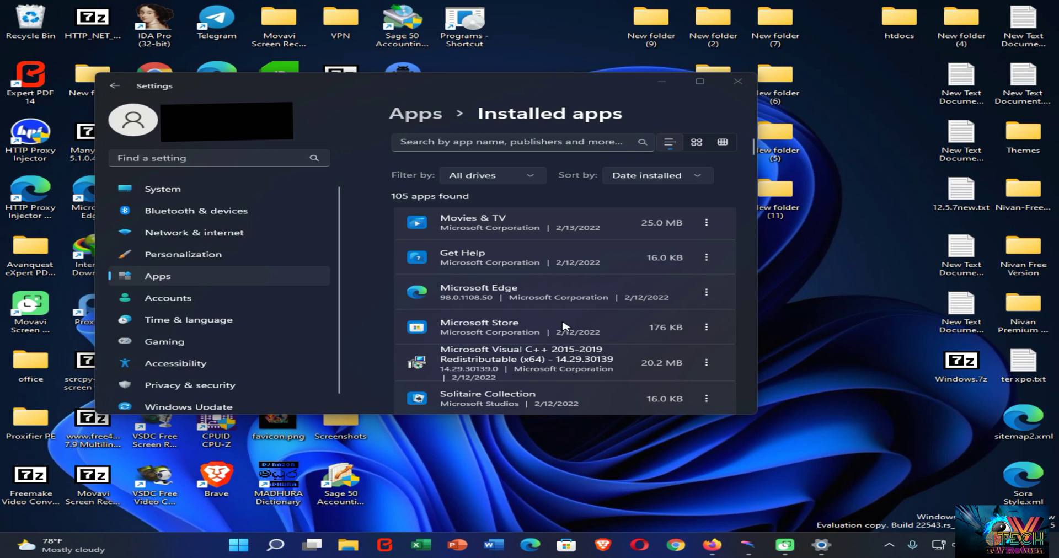
{"action": "scroll", "coordinate": [564, 325], "scroll_direction": "down", "scroll_amount": 8}
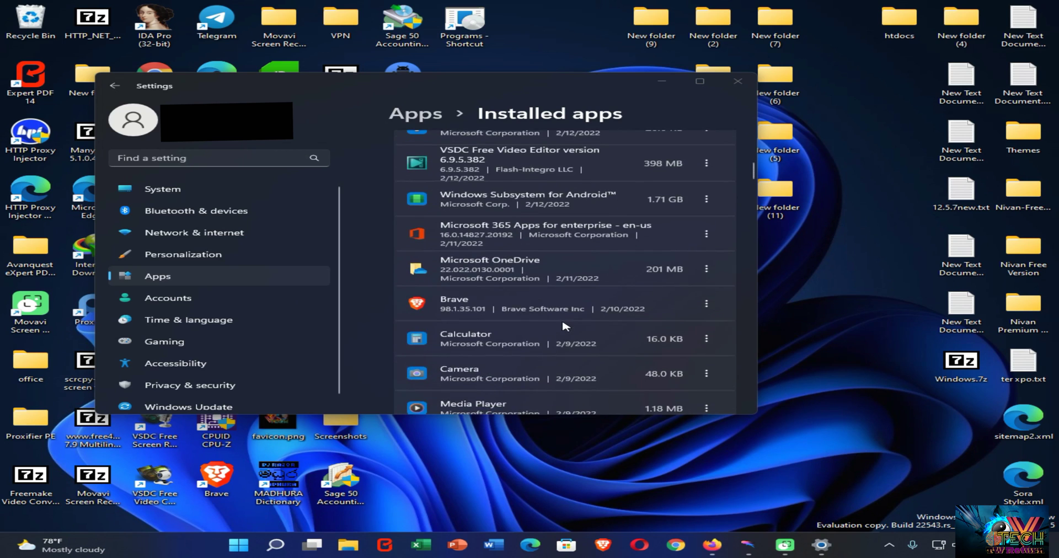
{"action": "left_click", "coordinate": [706, 305]}
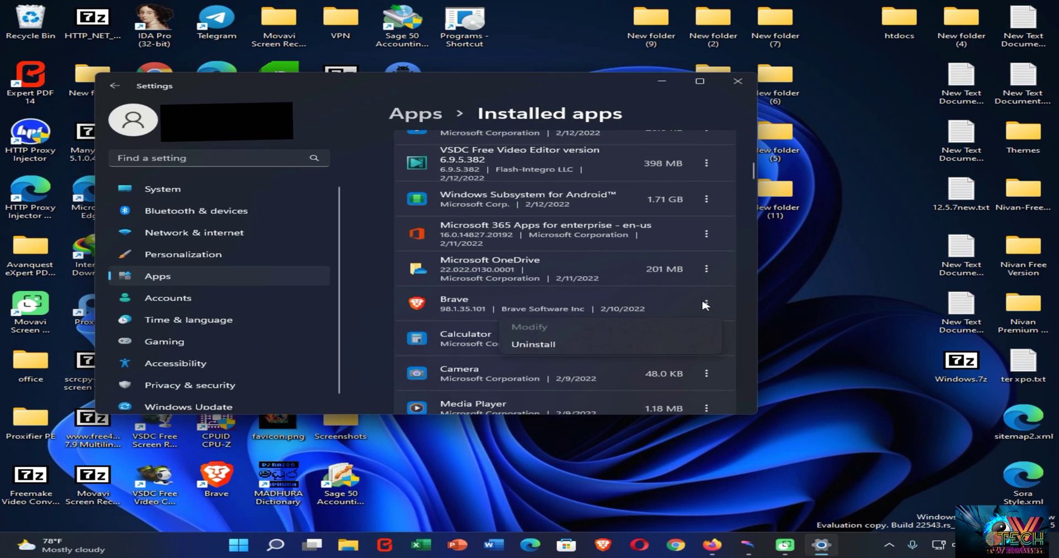
{"action": "left_click", "coordinate": [706, 306]}
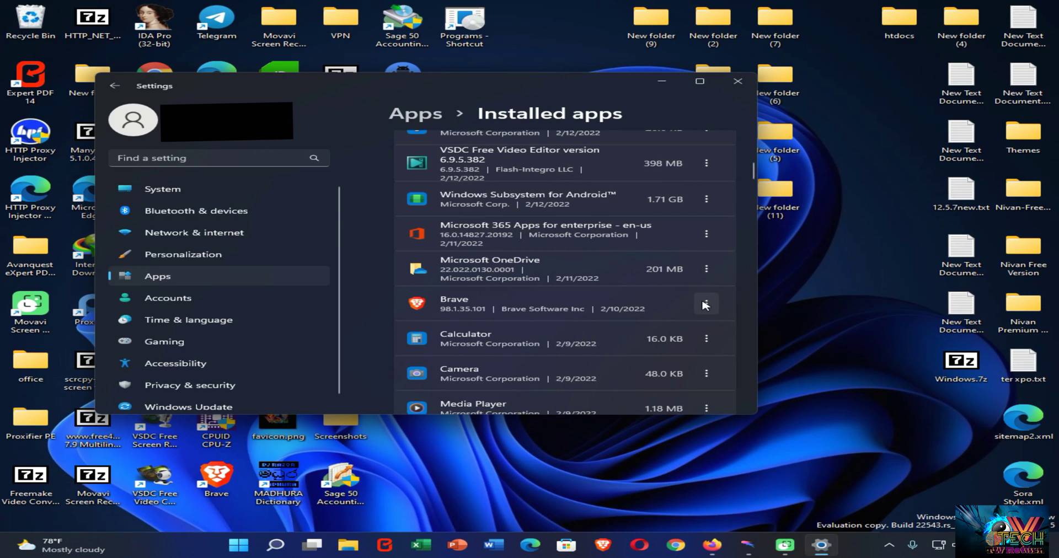
{"action": "scroll", "coordinate": [706, 305], "scroll_direction": "down", "scroll_amount": 3}
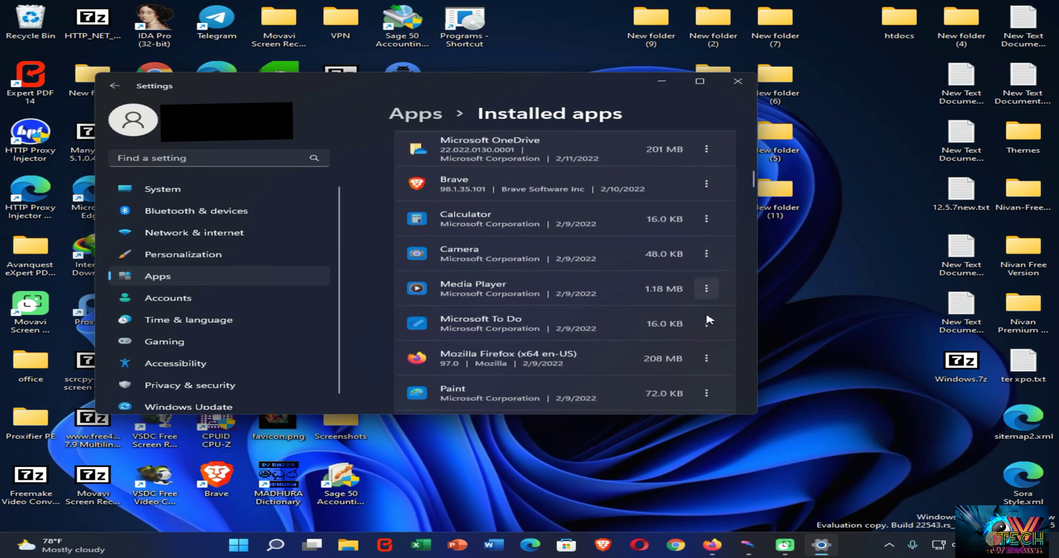
{"action": "left_click", "coordinate": [707, 352]}
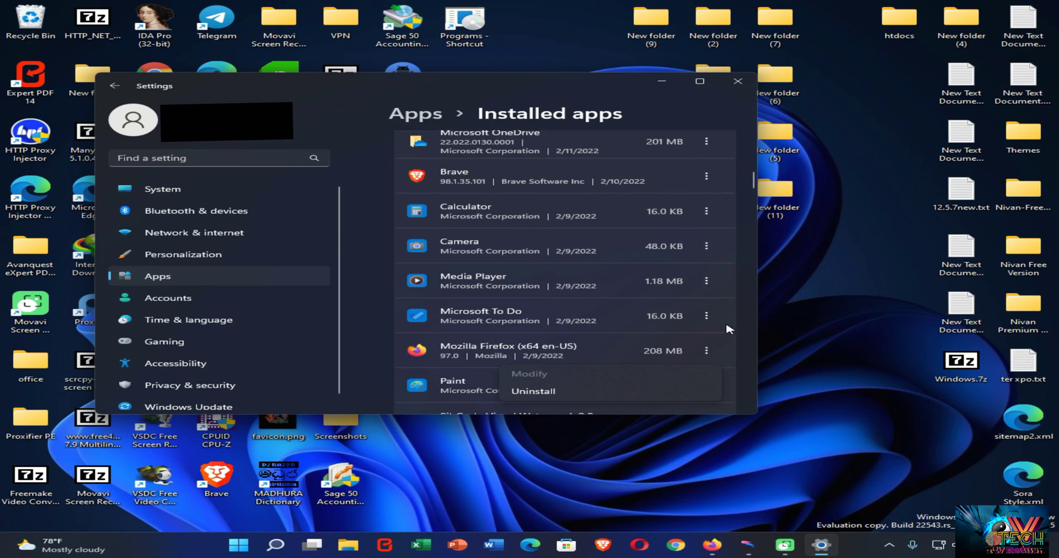
{"action": "left_click", "coordinate": [747, 329]}
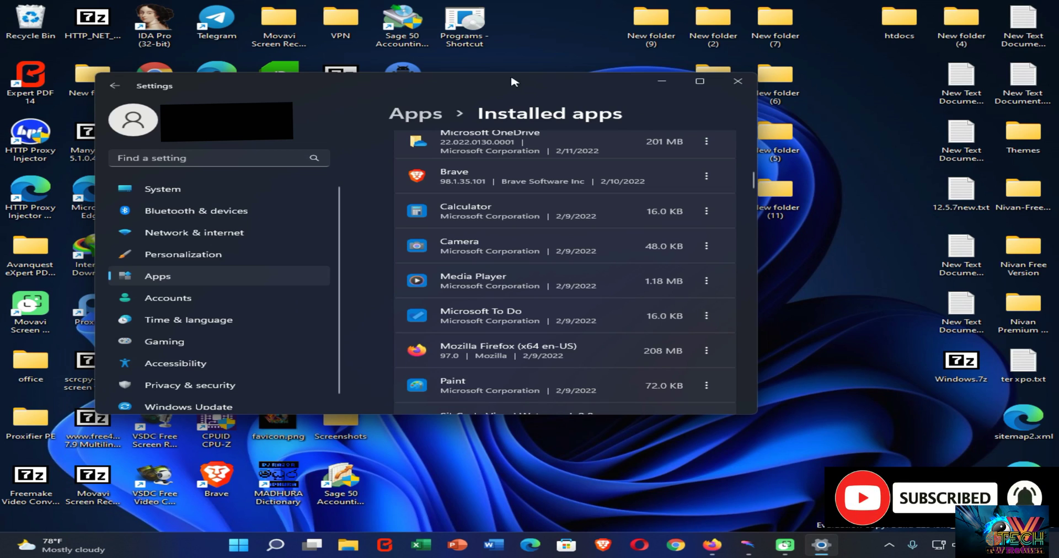
{"action": "left_click", "coordinate": [738, 81]}
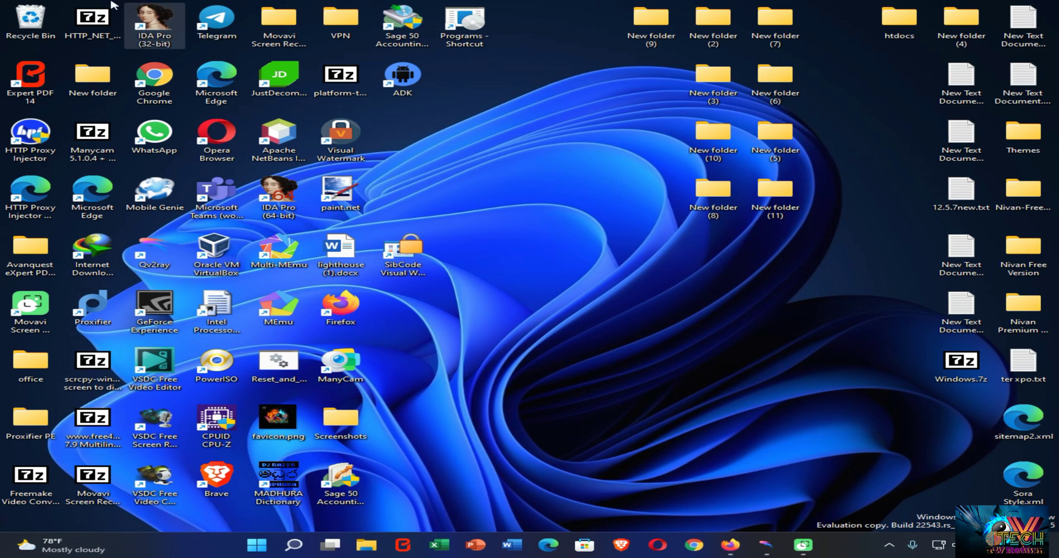
Empty the Recycle Bin, permanently deleting its items.
{"action": "right_click", "coordinate": [28, 21]}
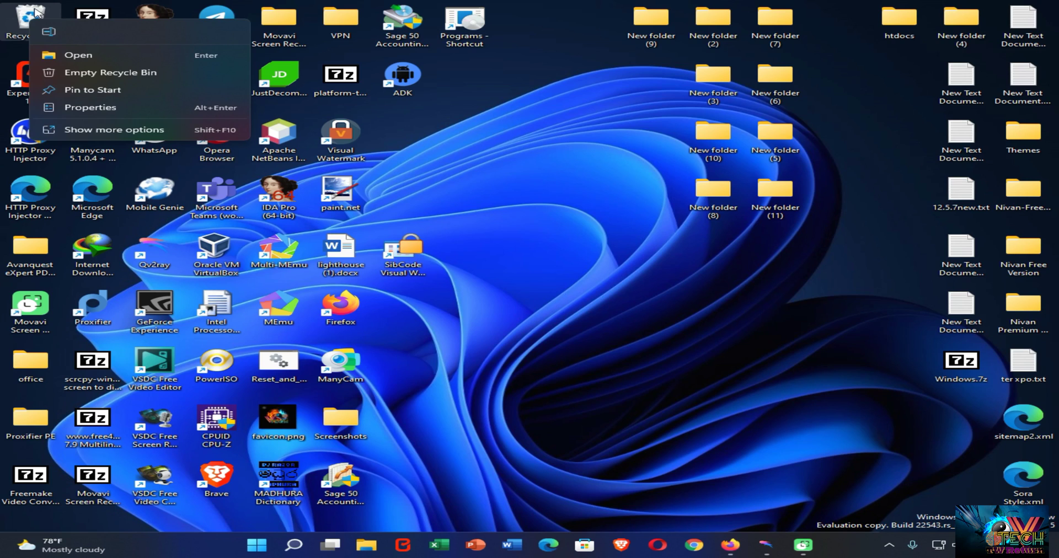
{"action": "right_click", "coordinate": [35, 10]}
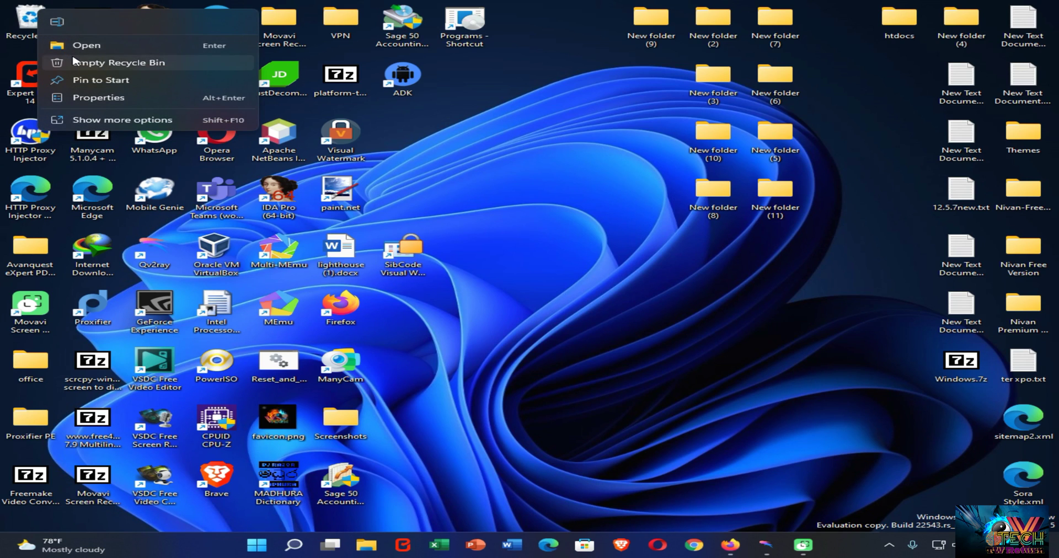
{"action": "left_click", "coordinate": [76, 62]}
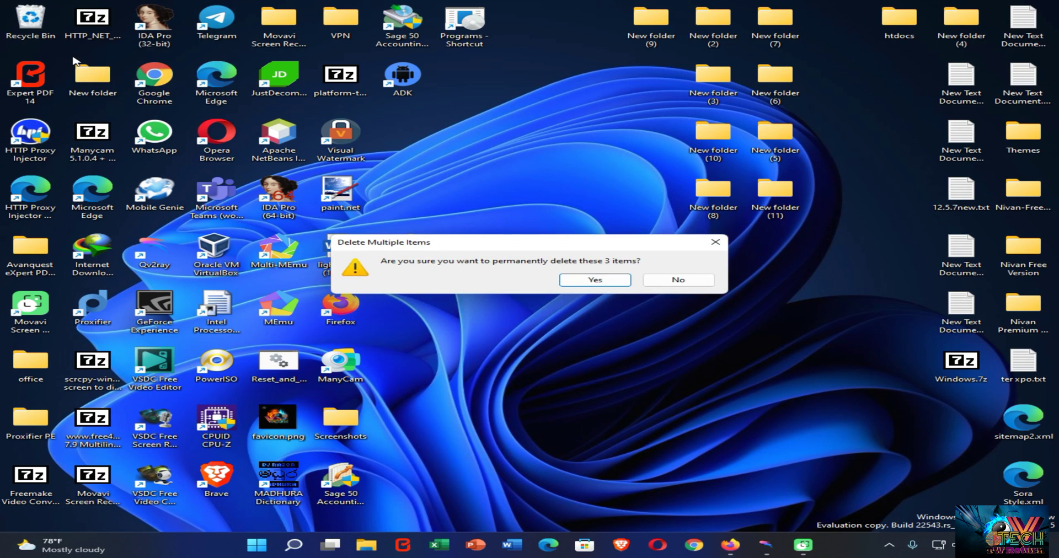
{"action": "left_click", "coordinate": [618, 280]}
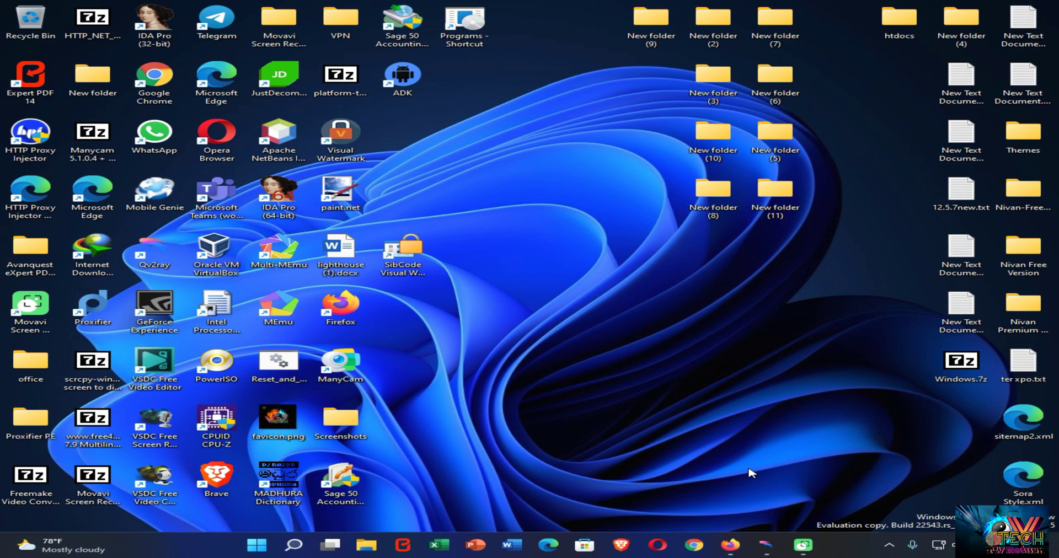
Open the user's temporary files folder by running %temp%.
{"action": "key", "text": "super+r"}
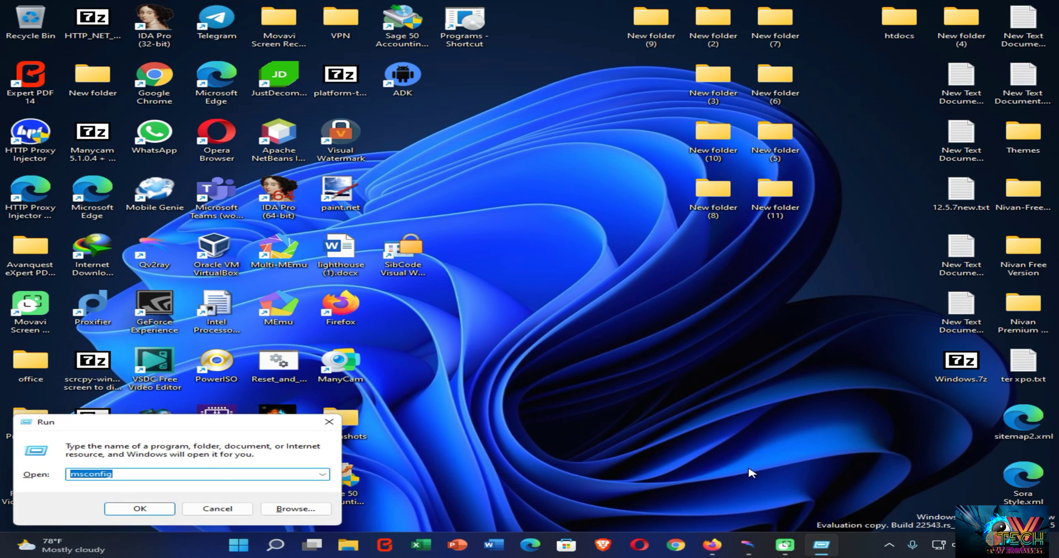
{"action": "type", "text": "%"}
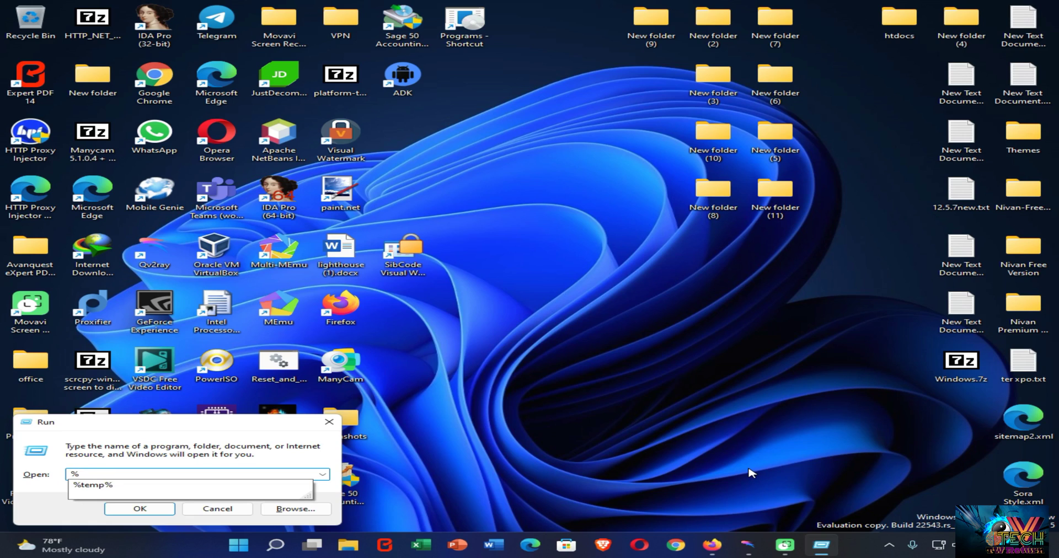
{"action": "type", "text": "temp%"}
{"action": "key", "text": "Return"}
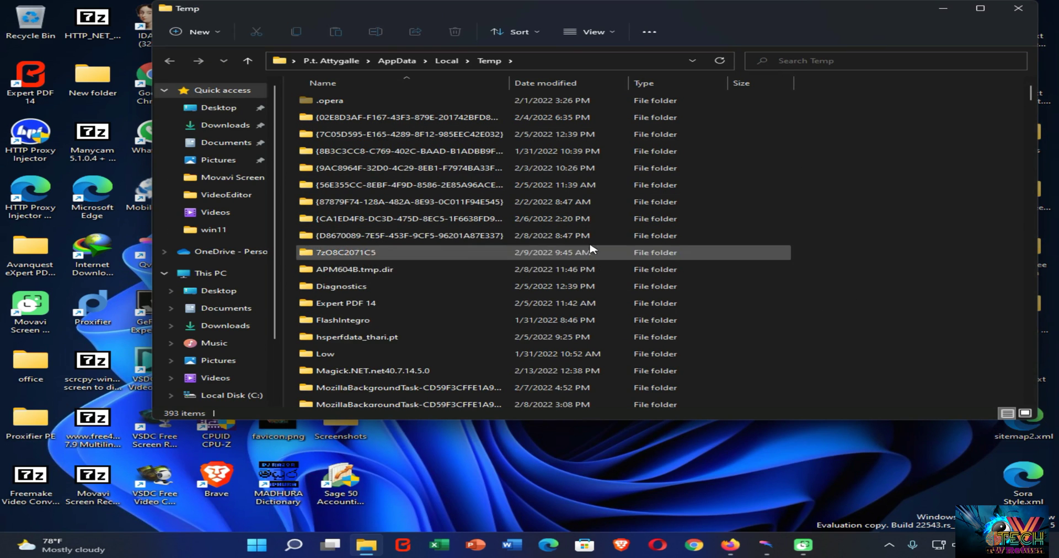
Select all files and folders in the Temp folder and permanently delete them.
{"action": "scroll", "coordinate": [590, 250], "scroll_direction": "down", "scroll_amount": 4}
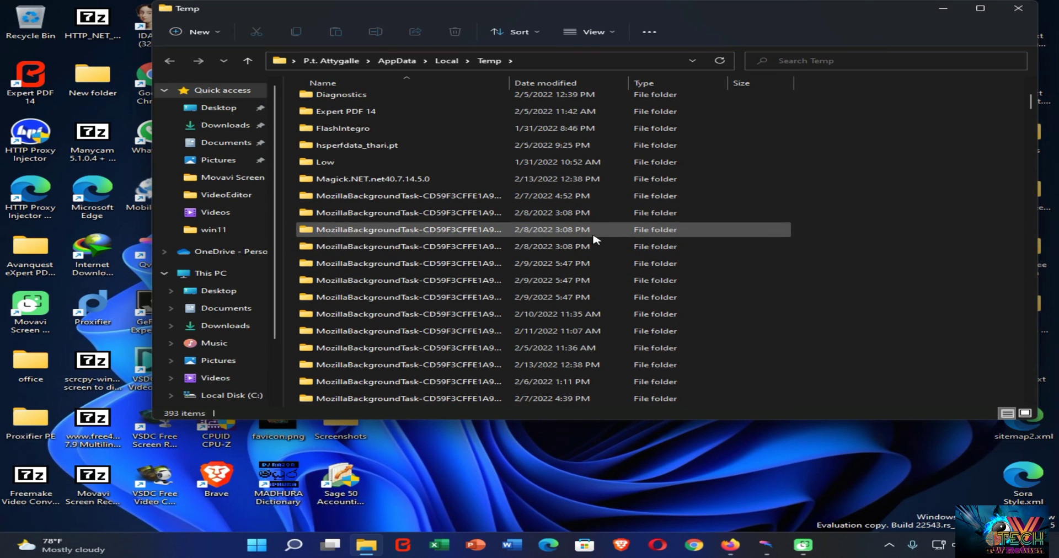
{"action": "scroll", "coordinate": [595, 239], "scroll_direction": "down", "scroll_amount": 10}
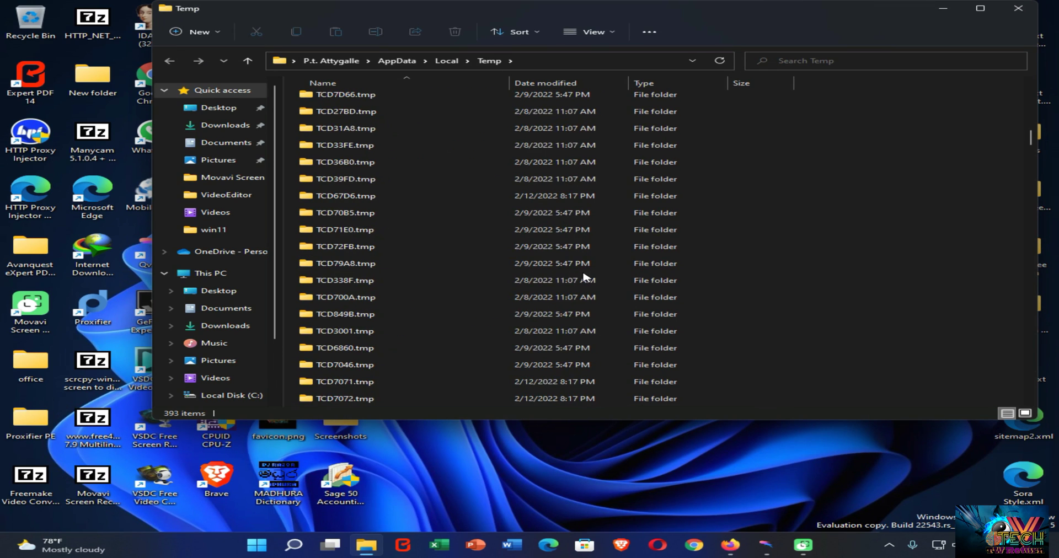
{"action": "scroll", "coordinate": [586, 277], "scroll_direction": "down", "scroll_amount": 8}
{"action": "scroll", "coordinate": [586, 277], "scroll_direction": "up", "scroll_amount": 8}
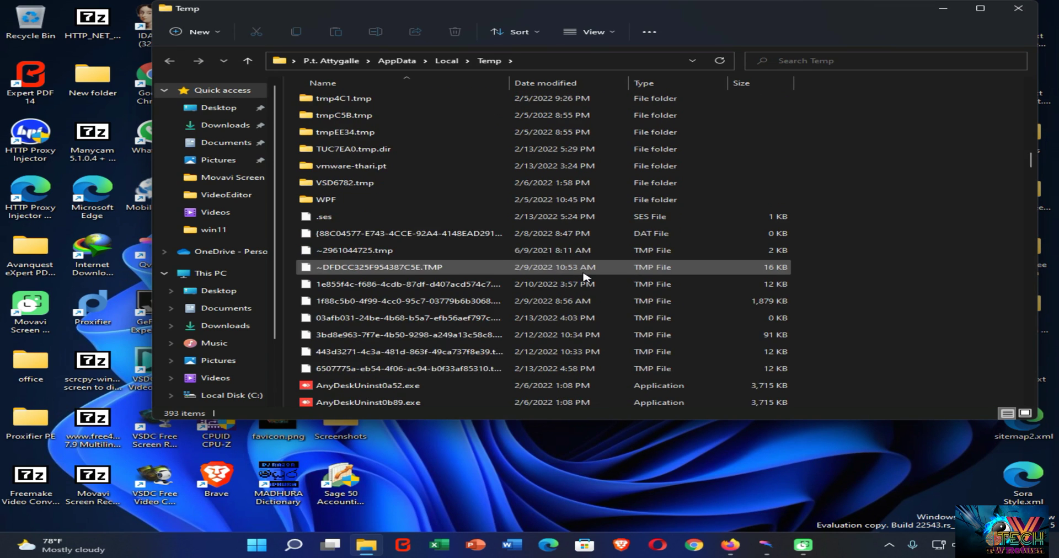
{"action": "scroll", "coordinate": [586, 277], "scroll_direction": "up", "scroll_amount": 15}
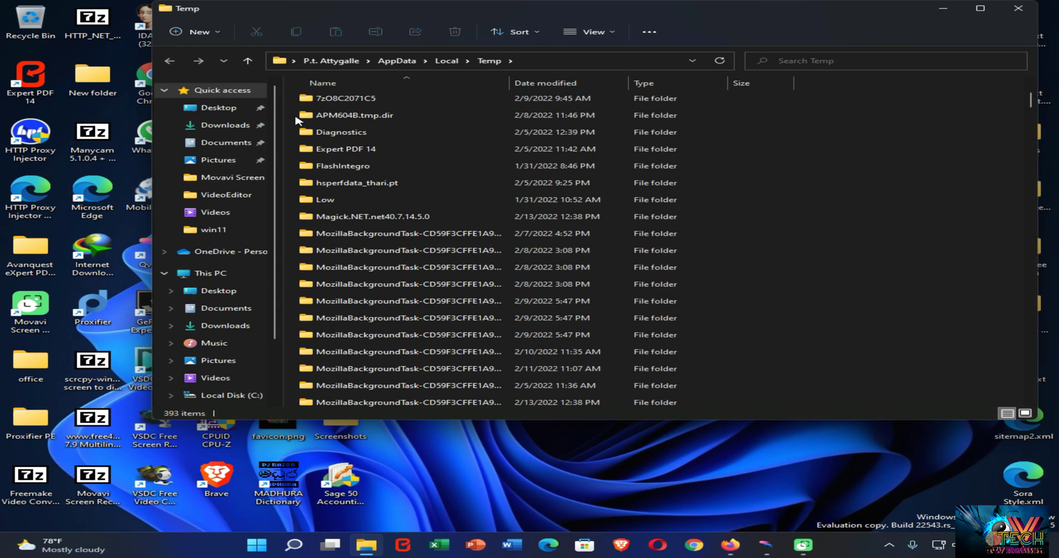
{"action": "key", "text": "ctrl+a"}
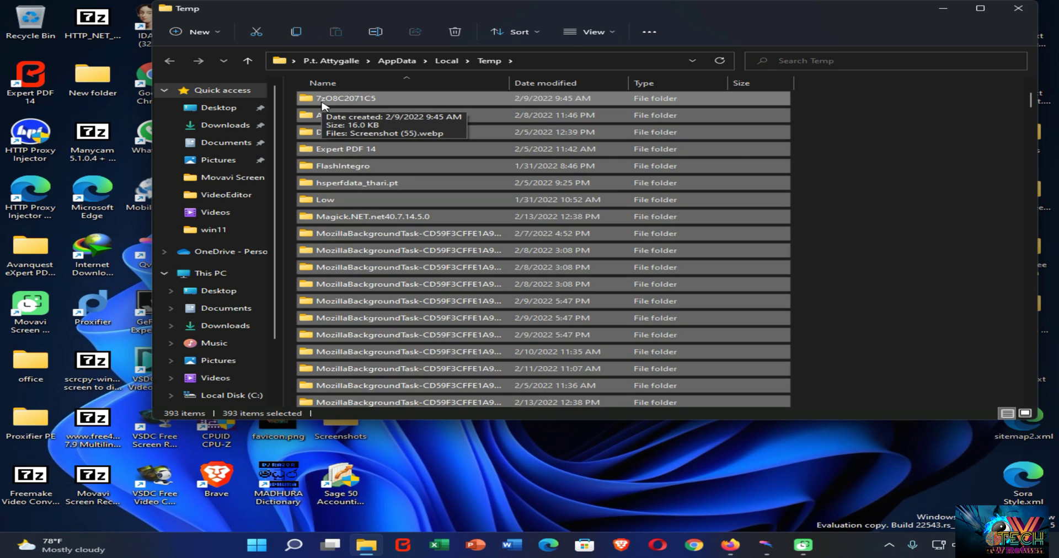
{"action": "key", "text": "shift+Delete"}
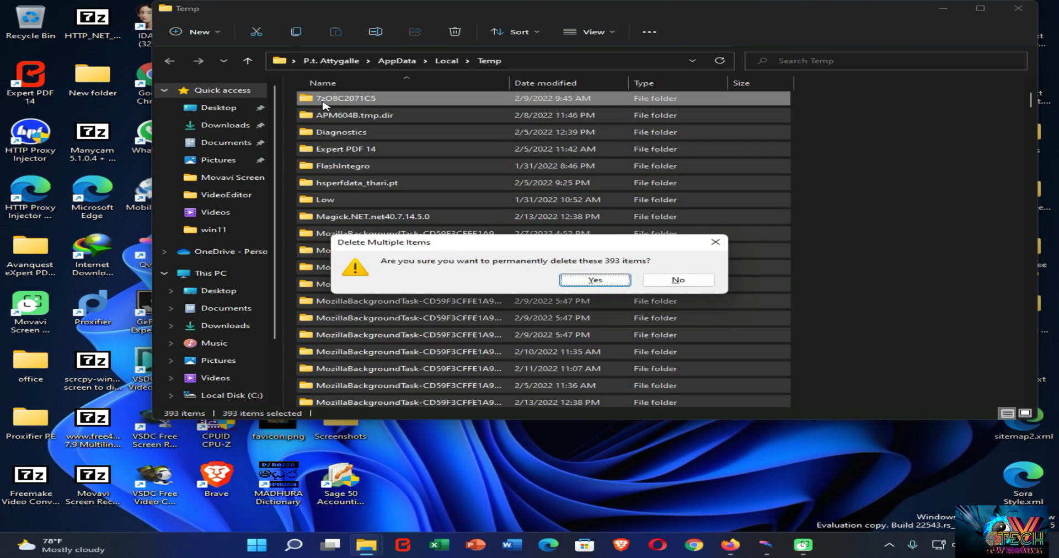
{"action": "key", "text": "Return"}
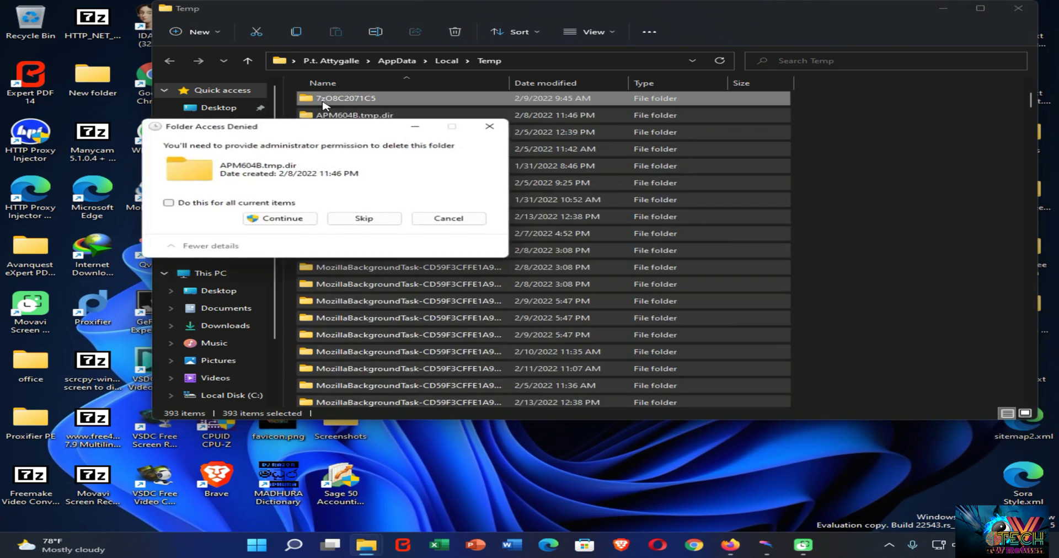
Continue the deletion with administrator permission for all current items and skip all files that are in use, leaving the desktop shown.
{"action": "left_click", "coordinate": [263, 204]}
{"action": "left_click", "coordinate": [265, 217]}
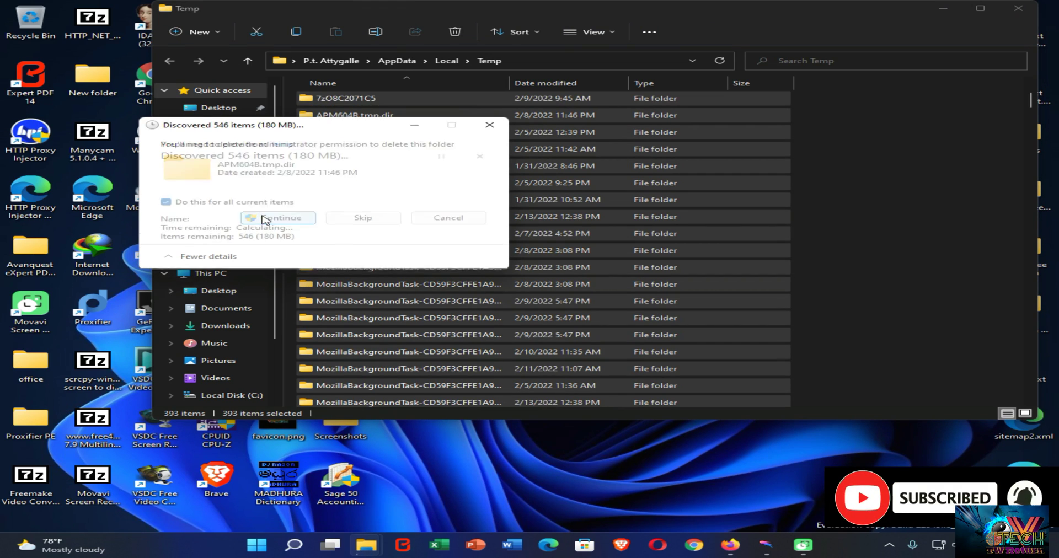
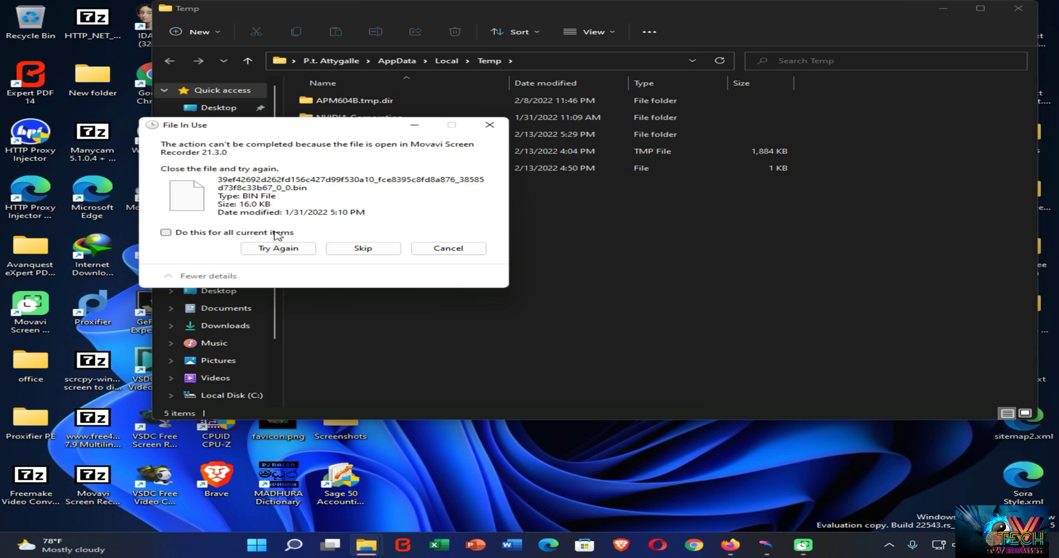
{"action": "left_click", "coordinate": [275, 235]}
{"action": "left_click", "coordinate": [362, 249]}
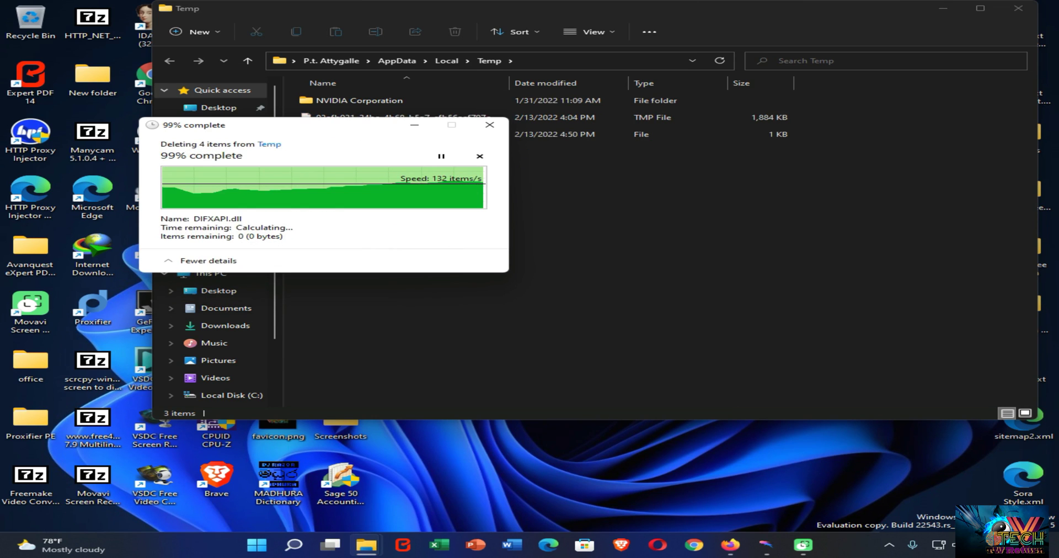
{"action": "key", "text": "super+d"}
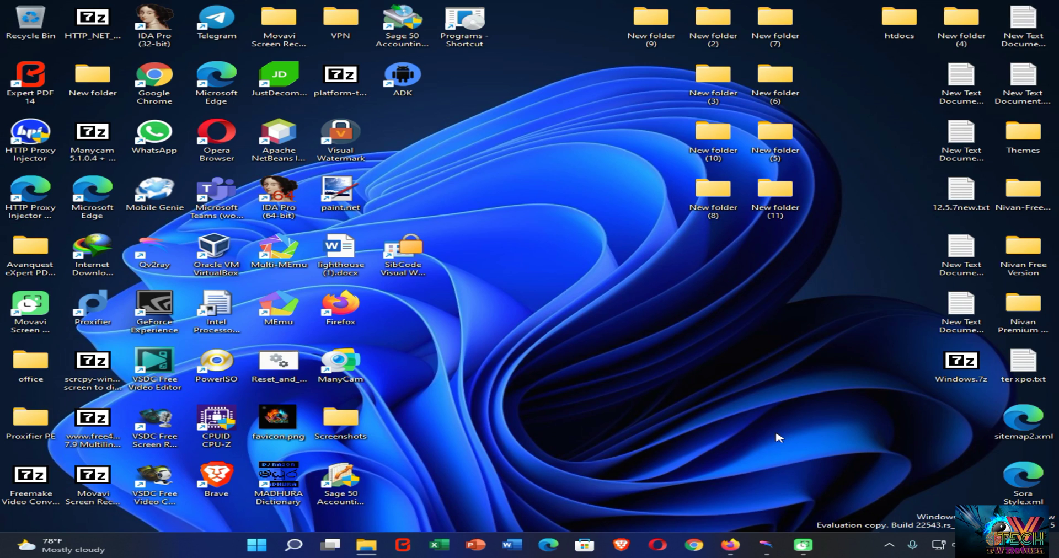
Search Windows for "power plan", open the plan's settings and bring up its advanced power settings.
{"action": "left_click", "coordinate": [291, 544]}
{"action": "type", "text": "power"}
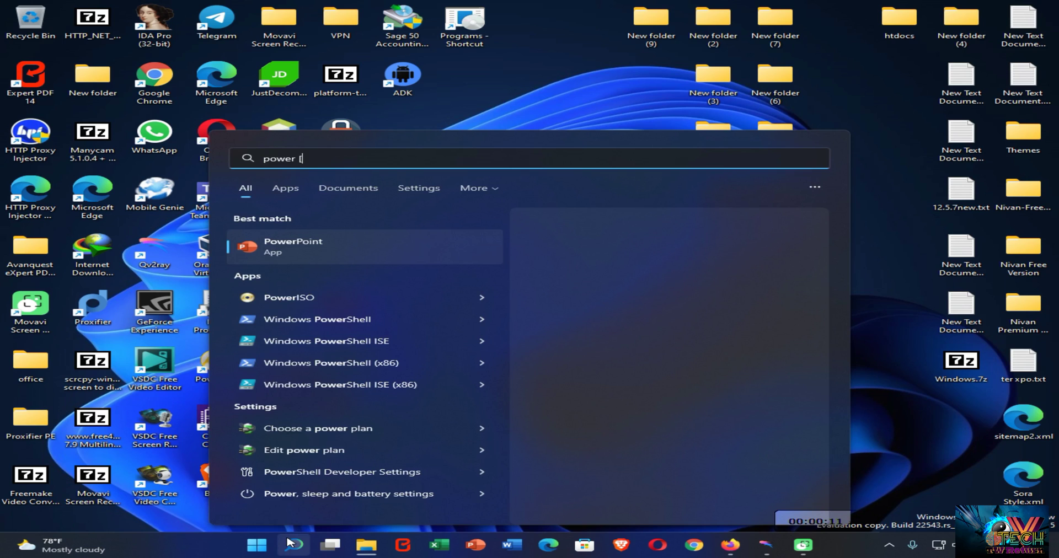
{"action": "type", "text": "plan"}
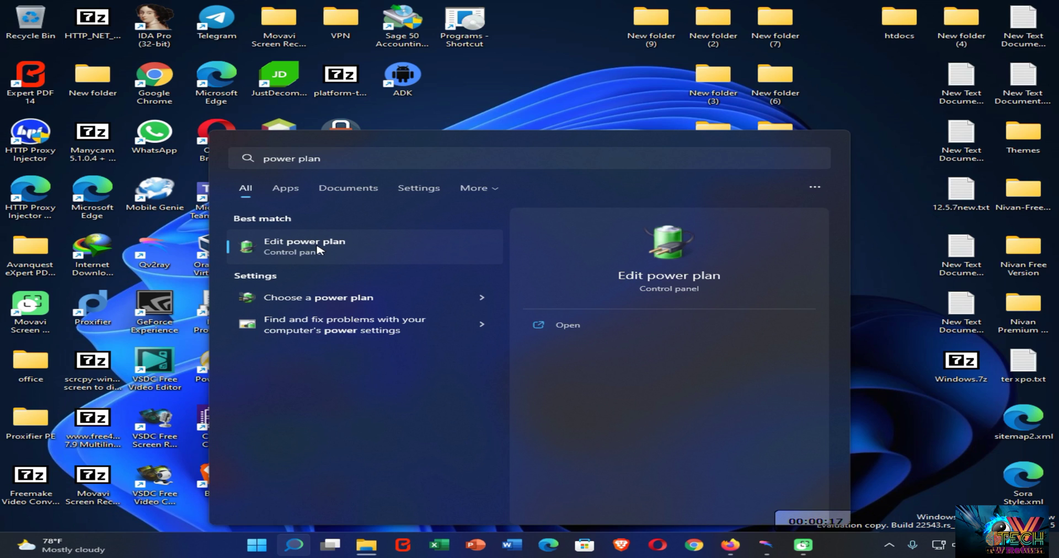
{"action": "left_click", "coordinate": [319, 250]}
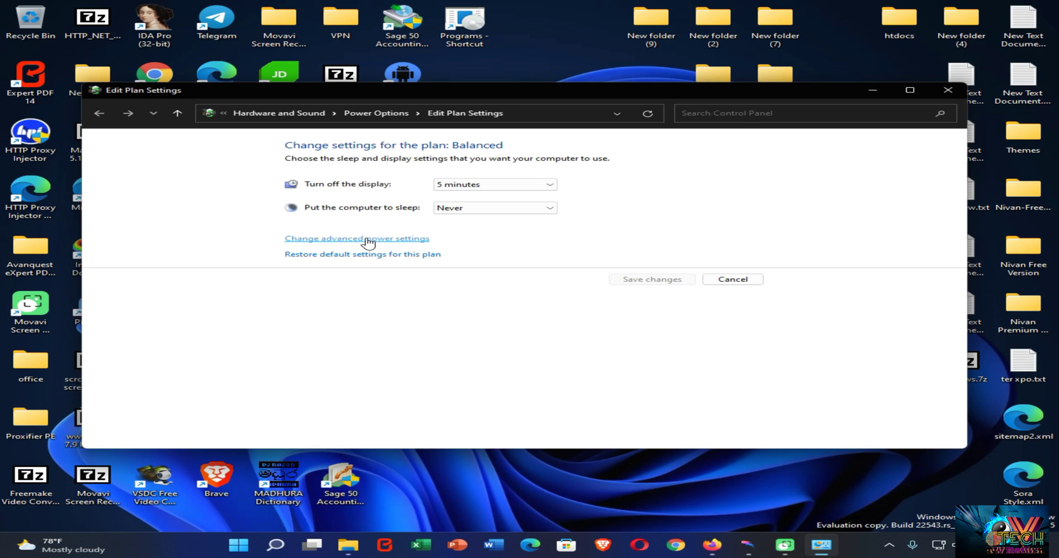
{"action": "left_click", "coordinate": [368, 240]}
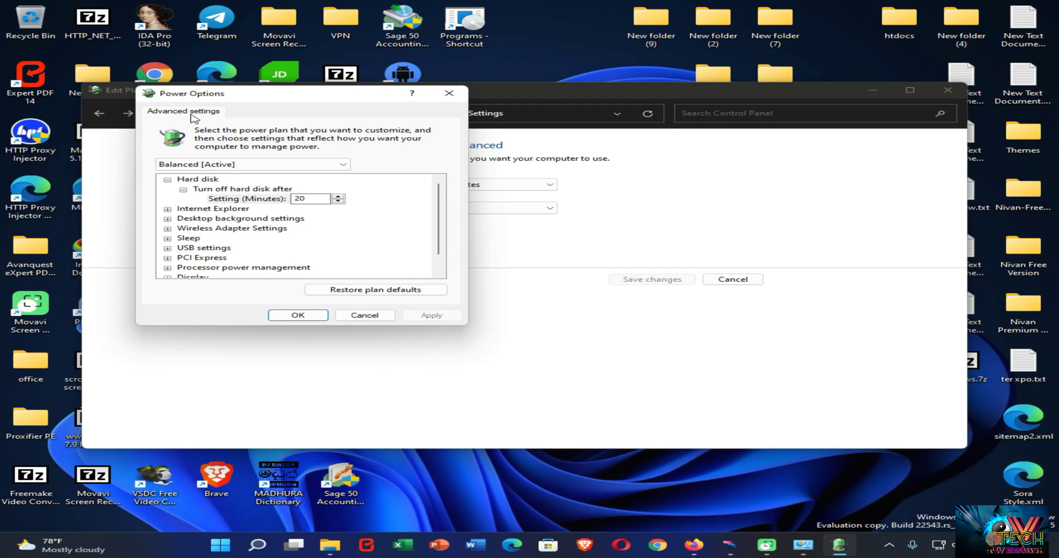
Select the High performance power plan in the advanced power settings.
{"action": "left_click", "coordinate": [235, 165]}
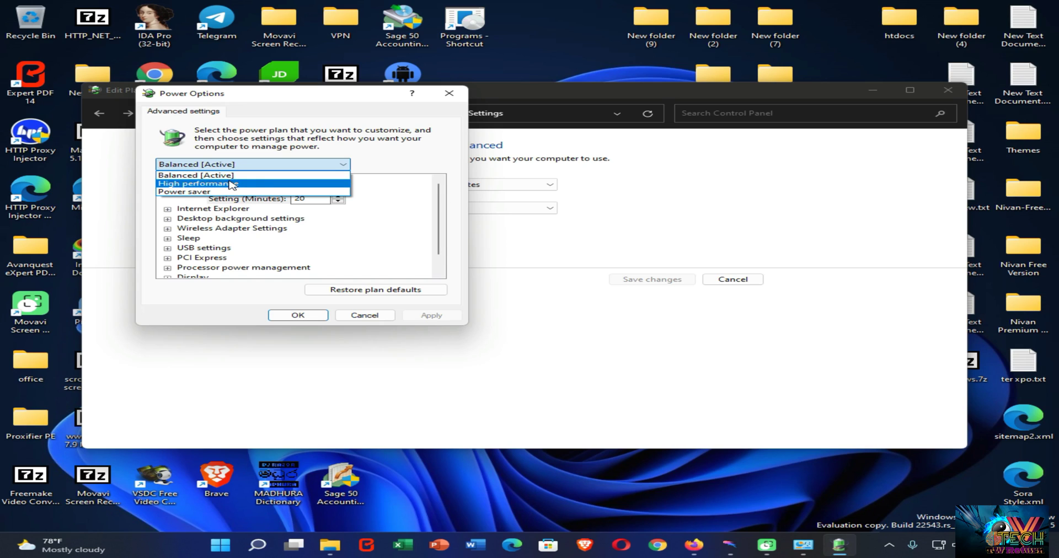
{"action": "left_click", "coordinate": [263, 184]}
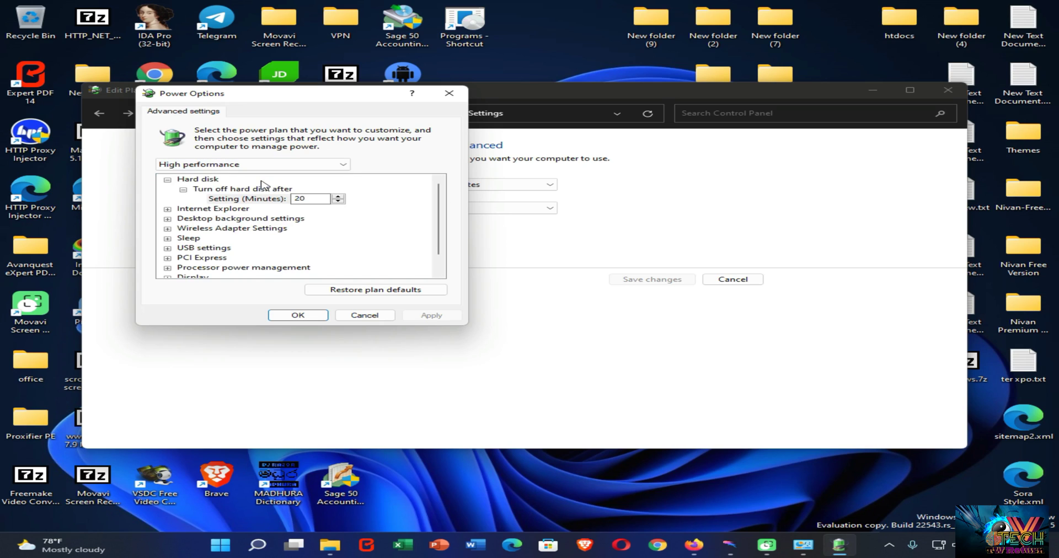